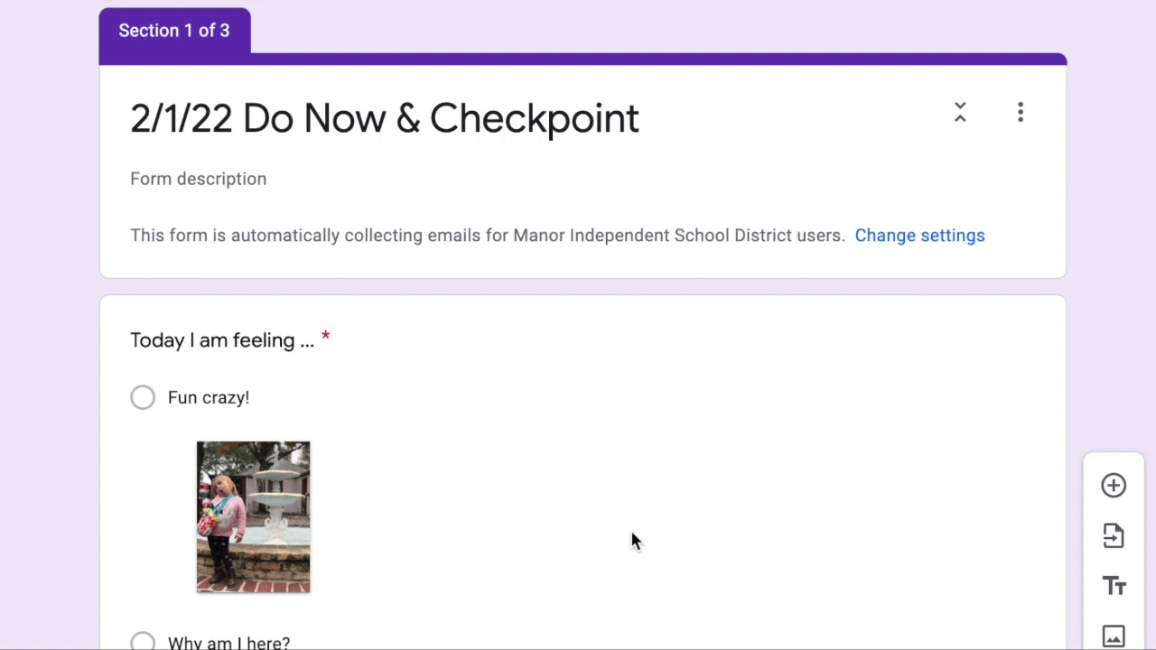
- Scroll past the feelings and skill questions to the insulin–Glut4 glucose diagram's four answer choices
scroll(631, 533, down, 5)
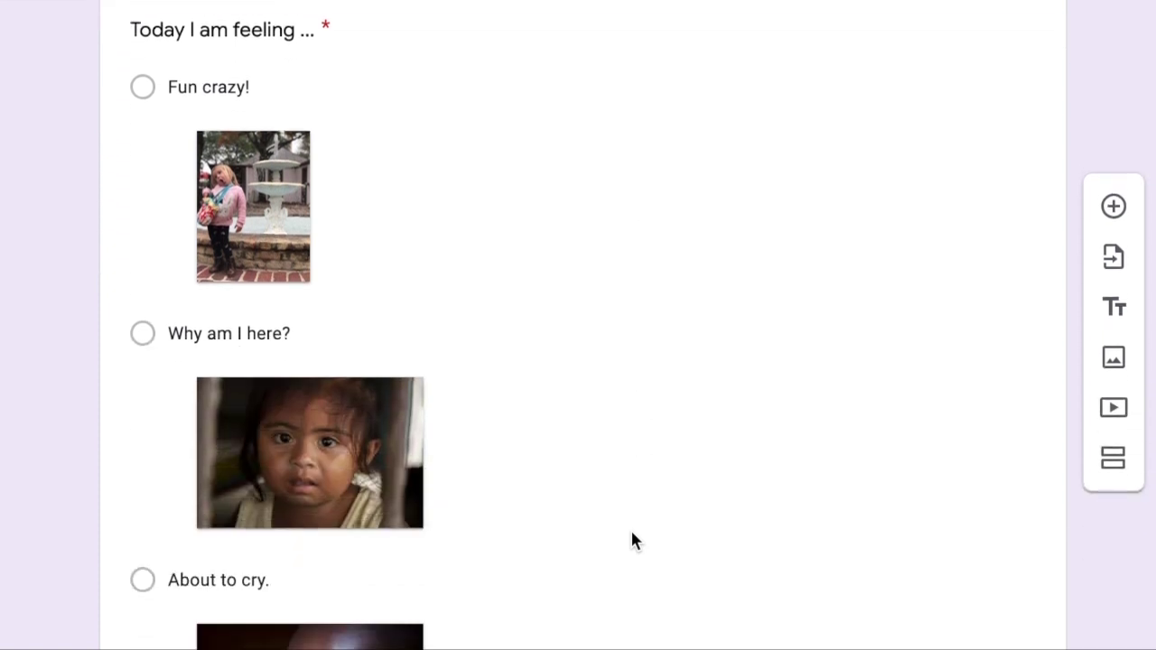
scroll(631, 533, down, 3)
scroll(632, 538, down, 6)
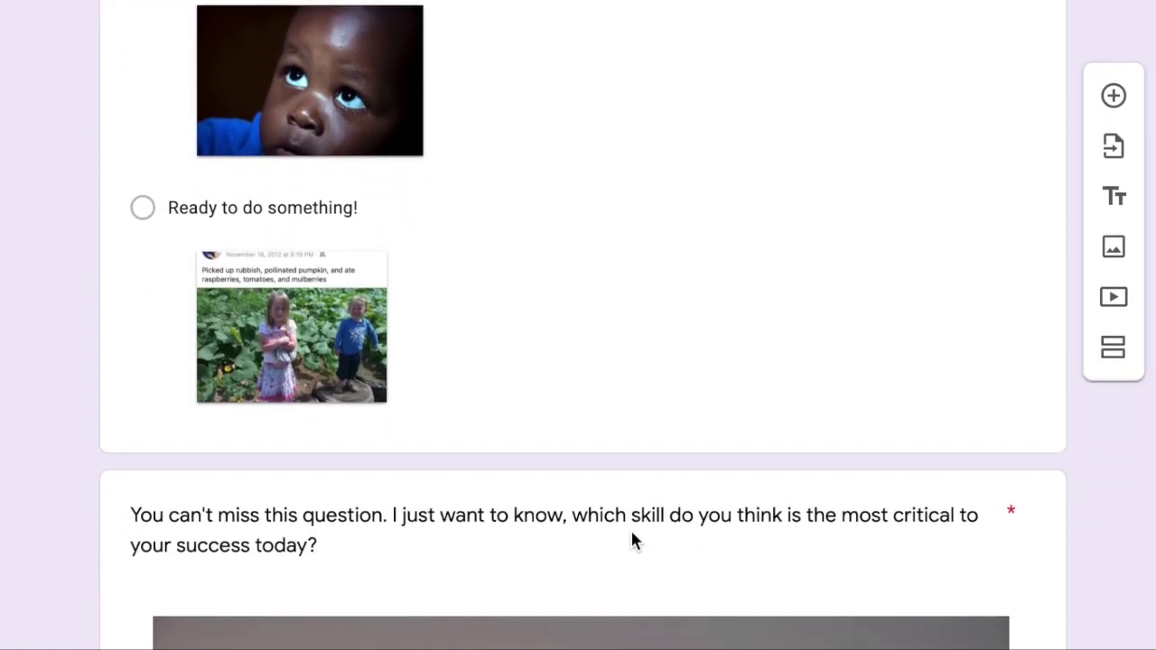
scroll(632, 539, down, 2)
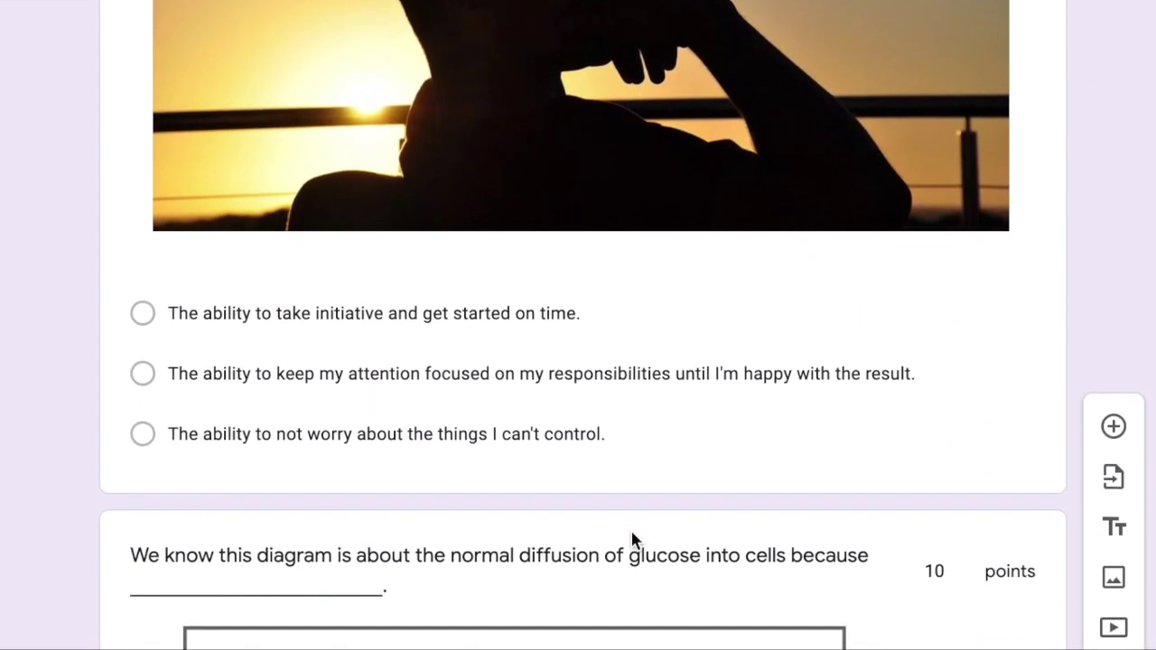
scroll(631, 539, down, 5)
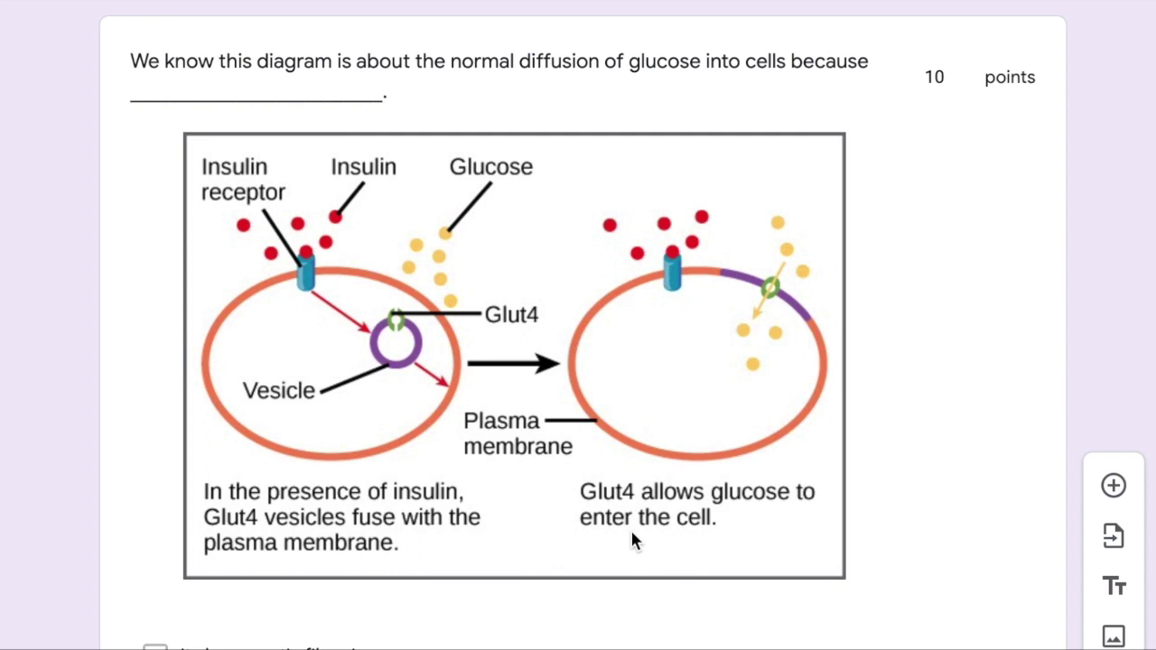
scroll(630, 539, down, 2)
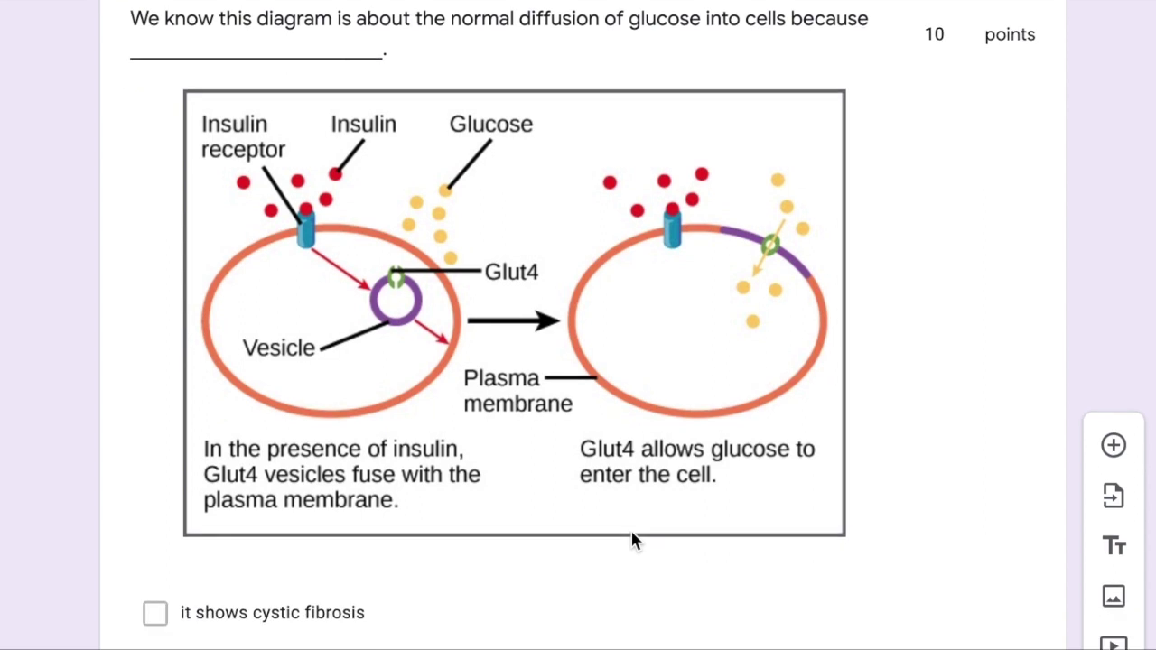
scroll(632, 539, down, 1)
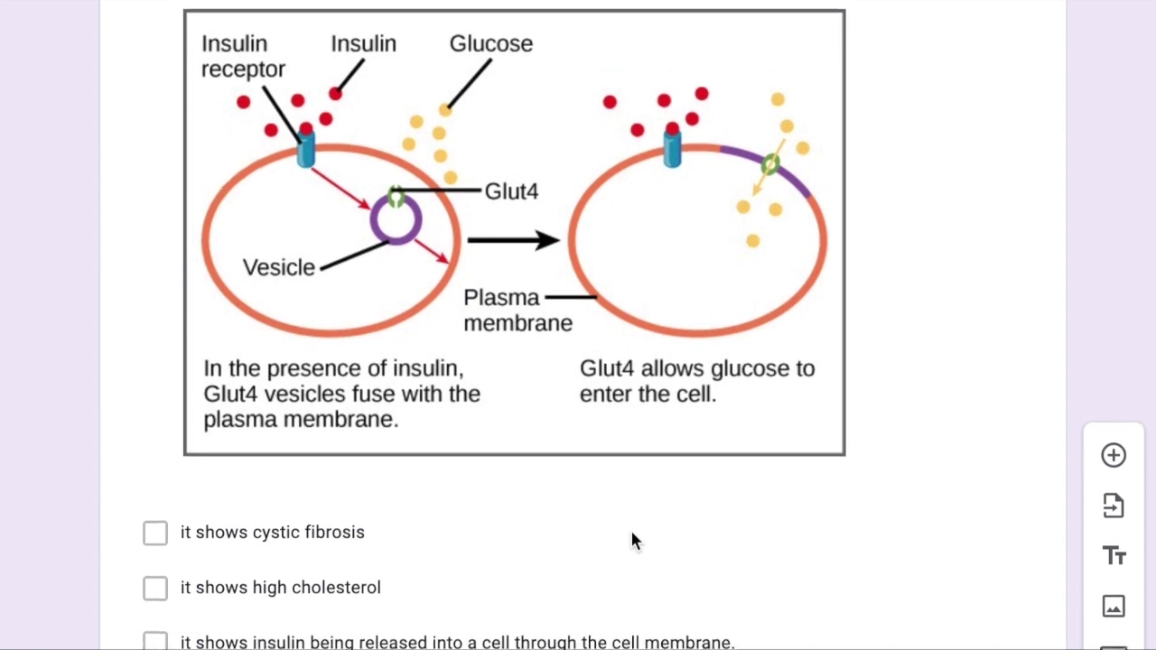
scroll(632, 539, down, 1)
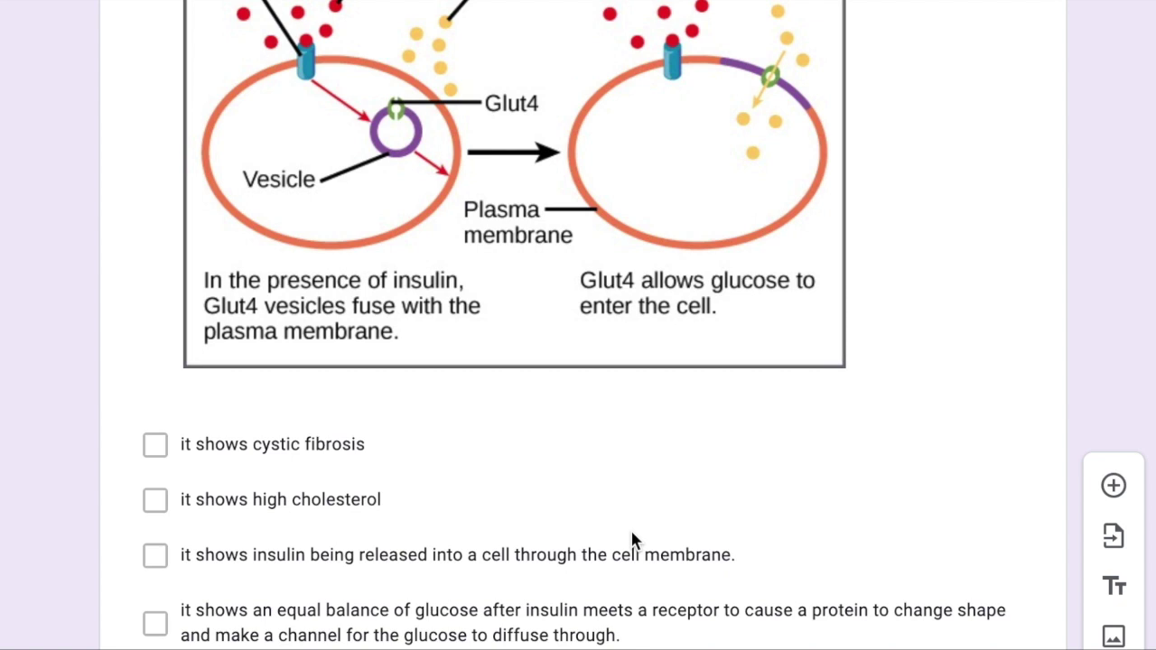
scroll(632, 540, down, 7)
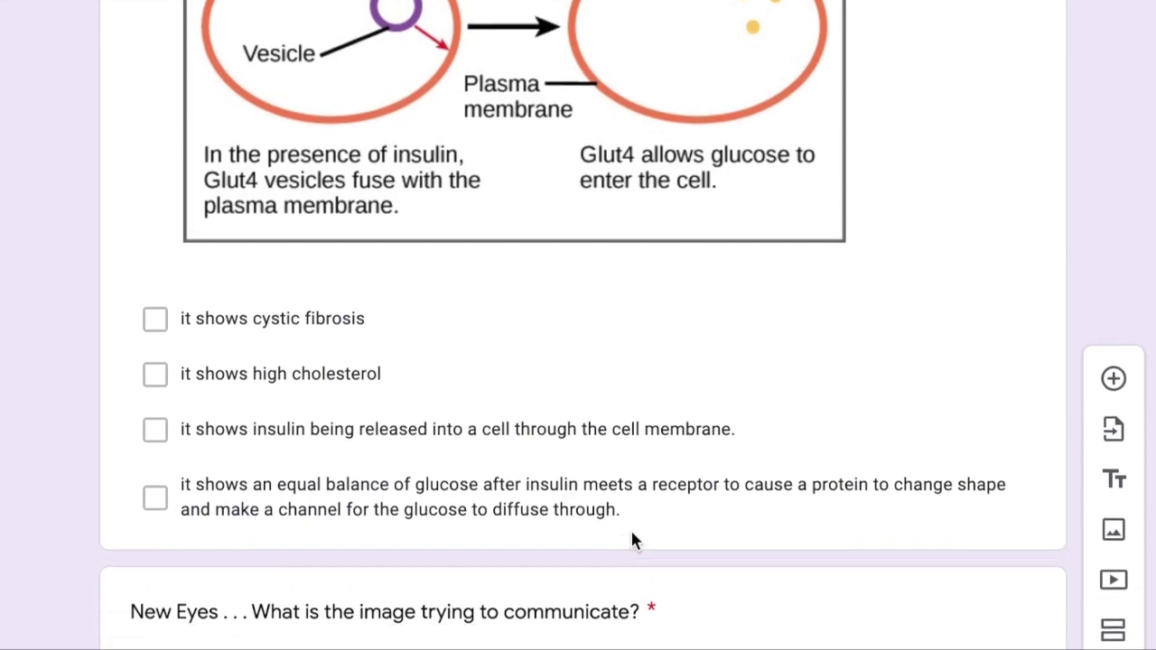
- Scroll past the New Eyes, goal, strategies and name questions to Section 2, Transport and Disease
scroll(632, 540, down, 1)
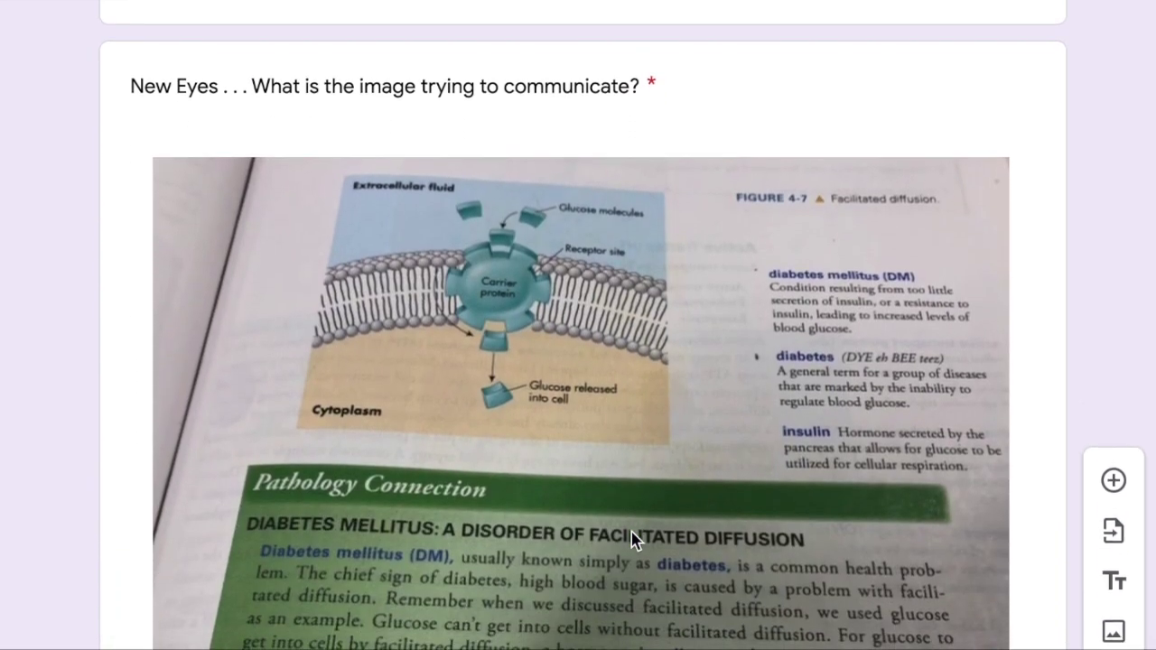
scroll(632, 537, down, 1)
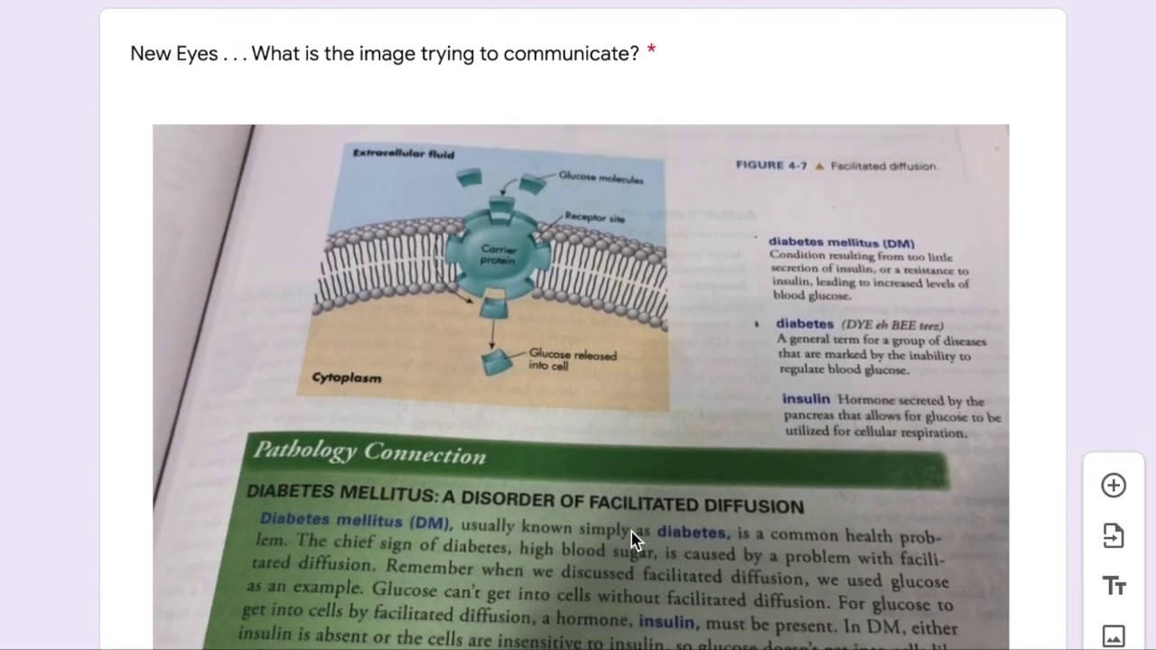
scroll(632, 539, down, 4)
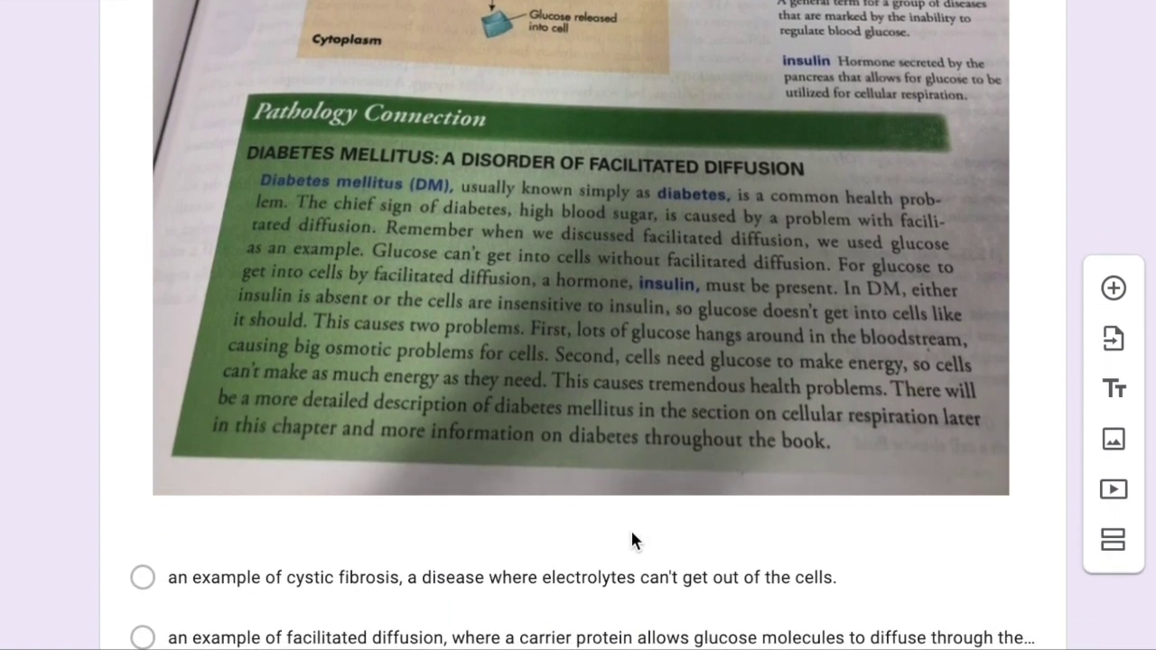
scroll(632, 539, down, 5)
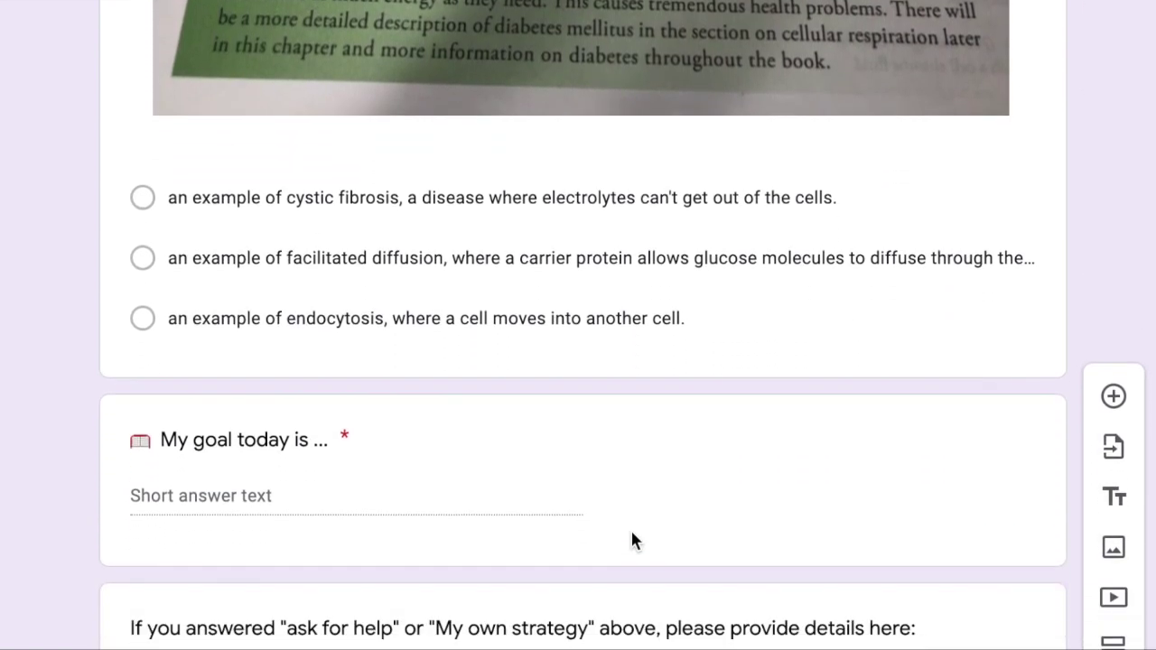
scroll(632, 539, down, 4)
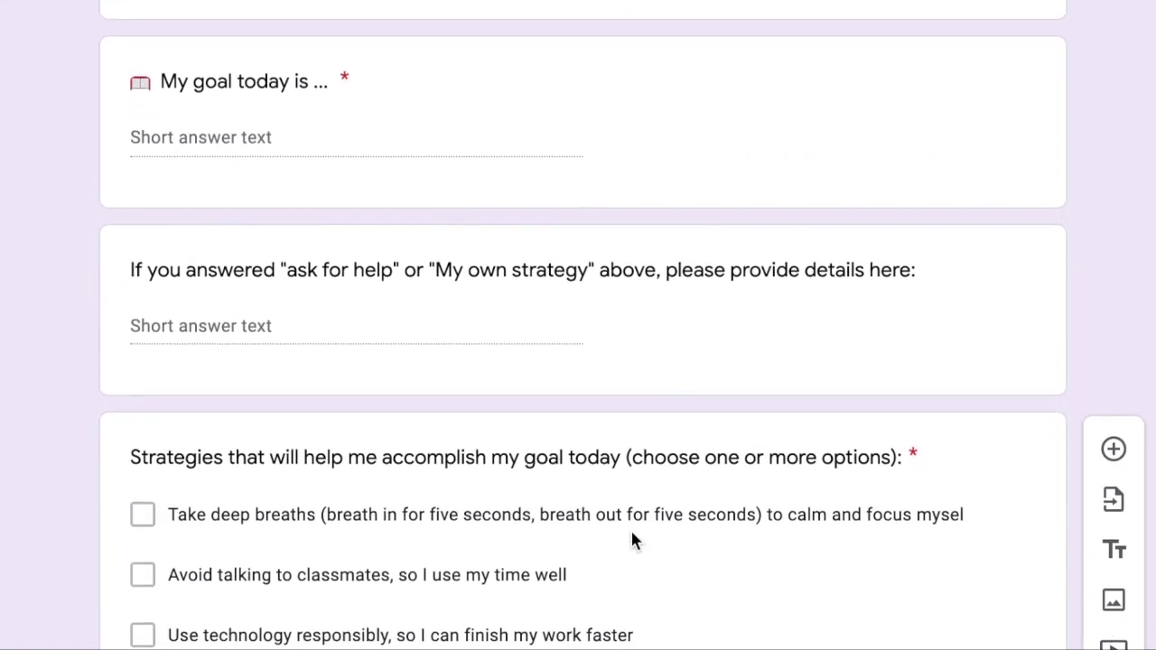
scroll(632, 539, down, 4)
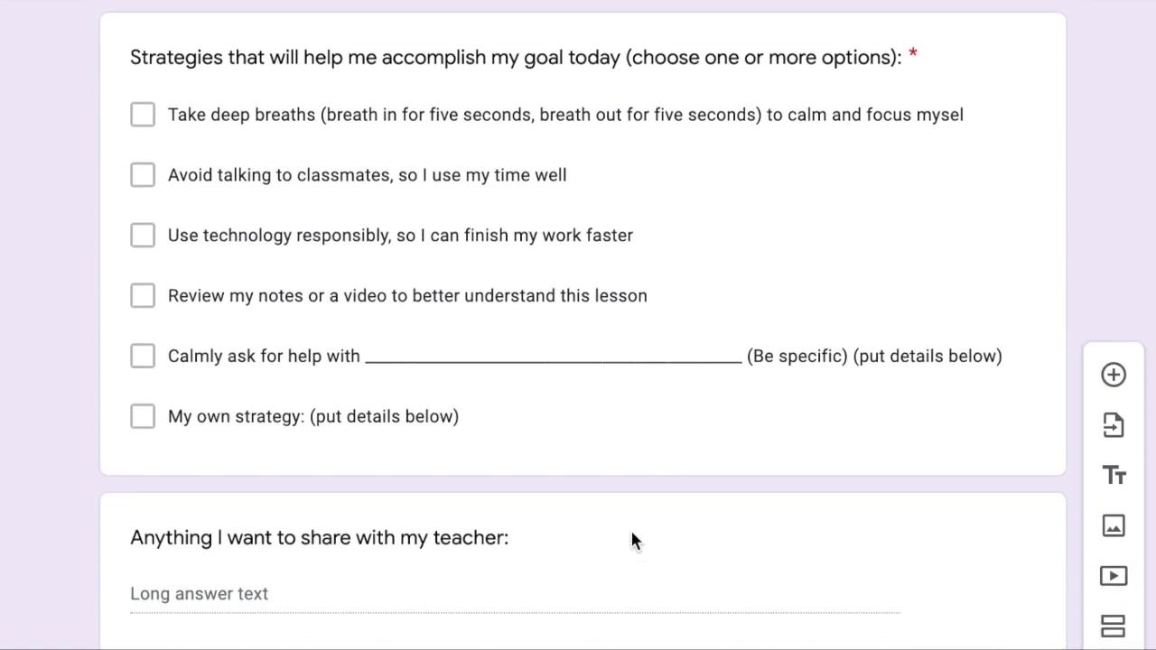
scroll(632, 540, down, 5)
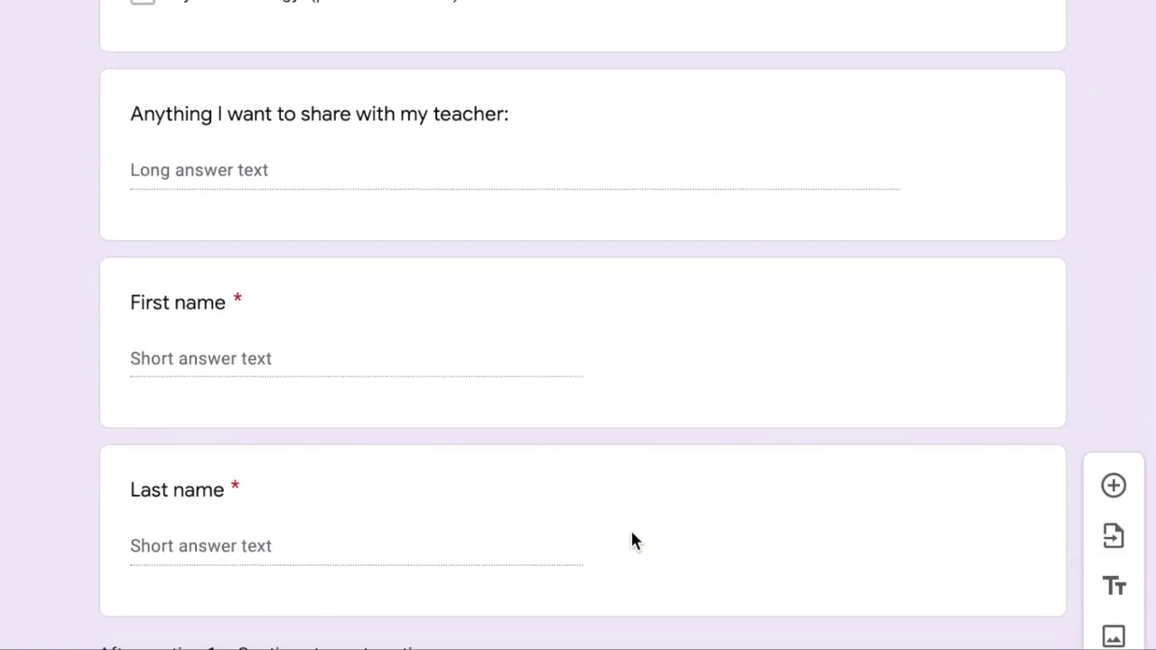
scroll(632, 539, down, 5)
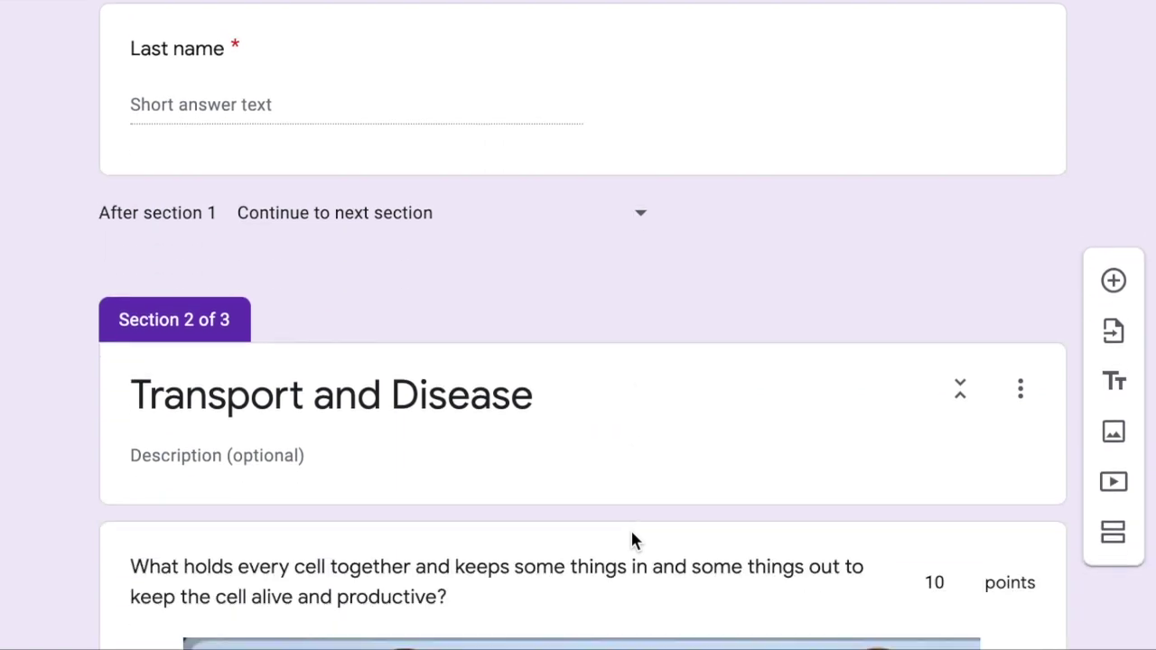
scroll(632, 539, down, 5)
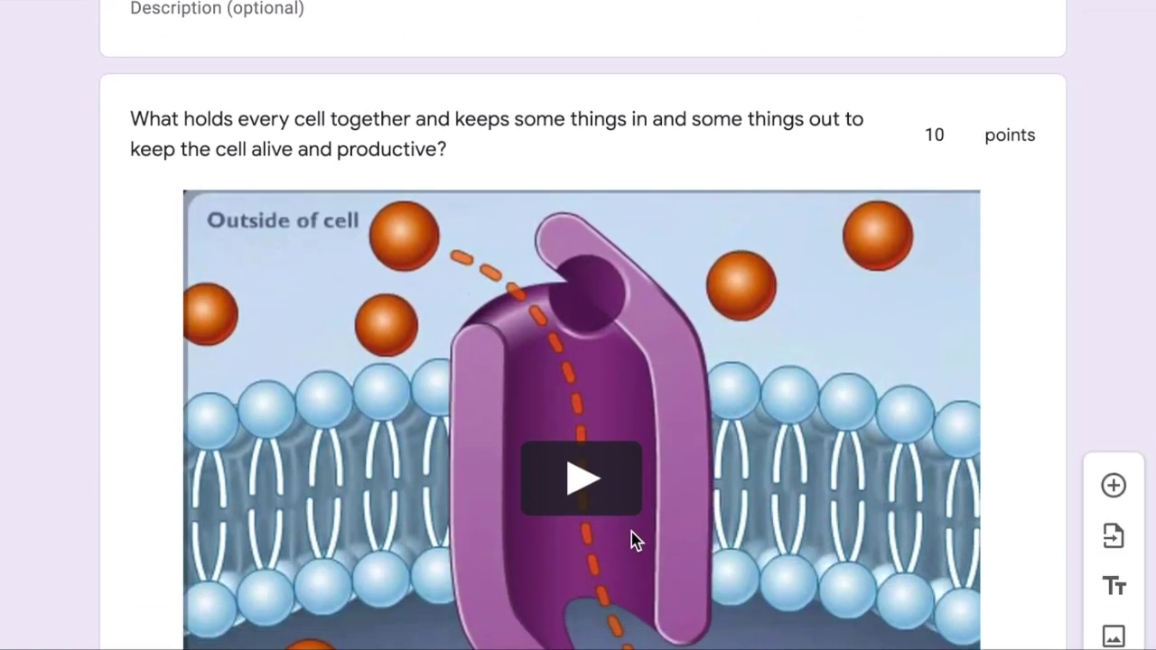
- Scroll through the membrane and transport questions to the 4.4 learning-intention and success-criteria questions
scroll(632, 539, down, 1)
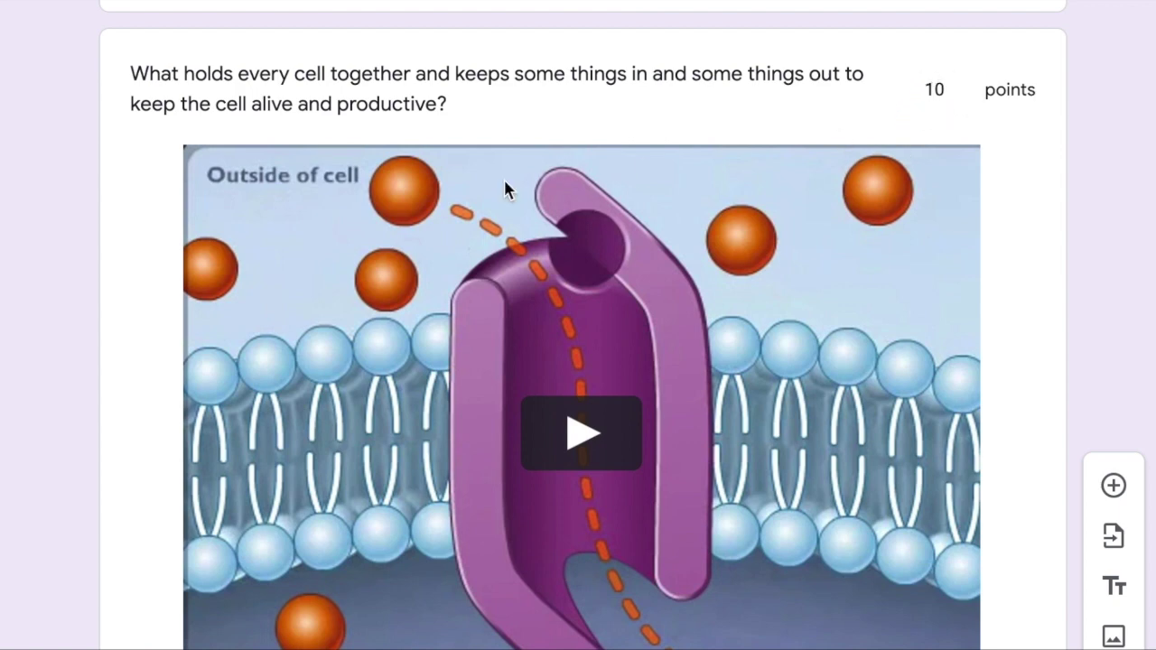
scroll(31, 520, down, 3)
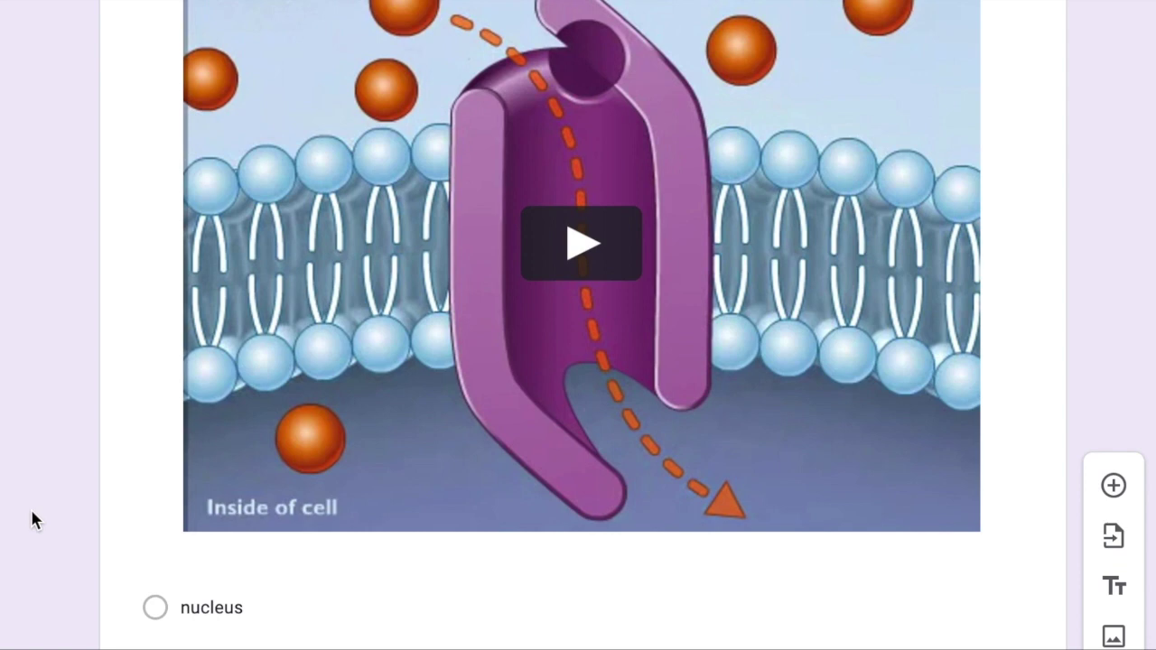
scroll(32, 521, down, 5)
scroll(32, 520, down, 4)
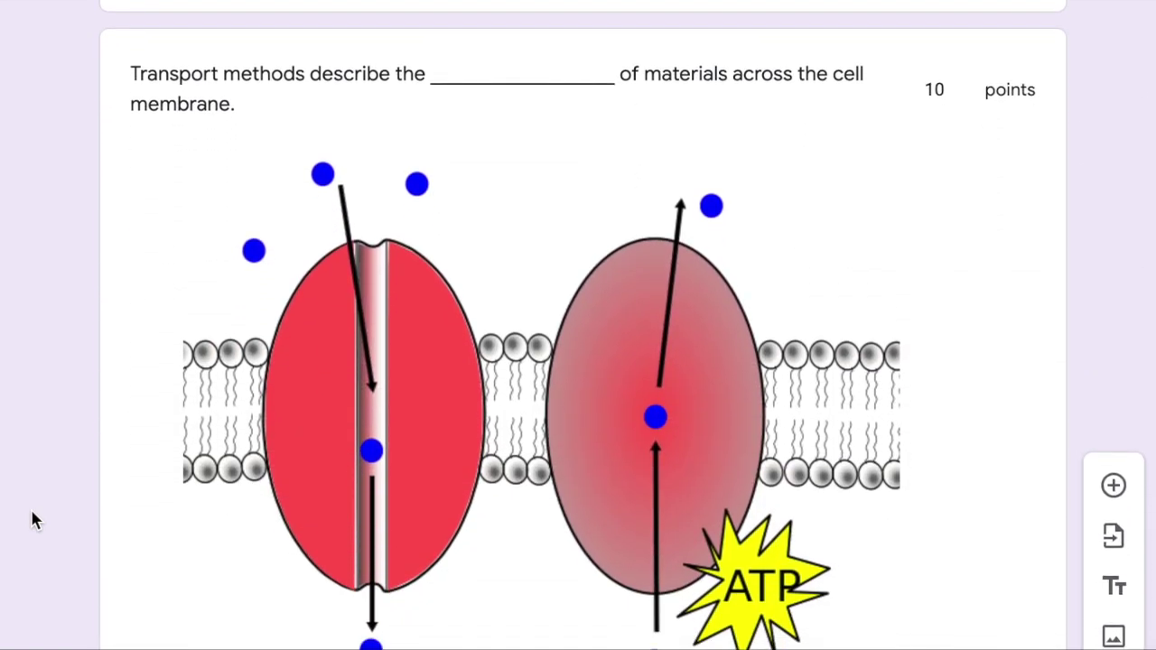
scroll(32, 520, down, 8)
scroll(32, 520, down, 9)
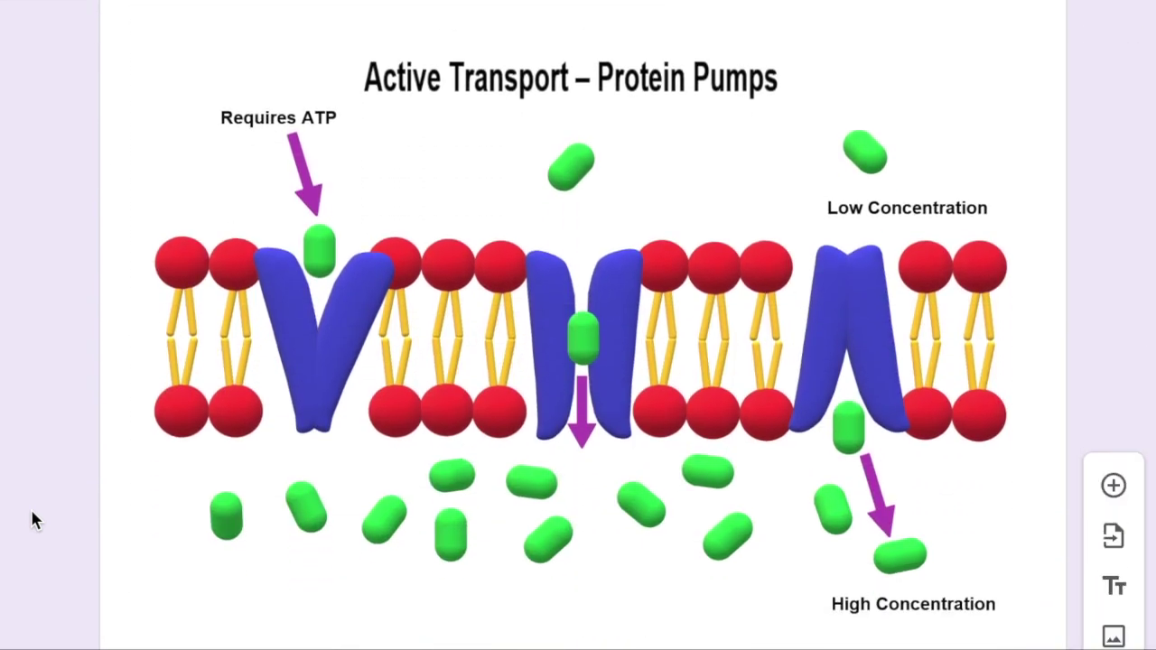
scroll(32, 521, down, 9)
scroll(31, 520, down, 14)
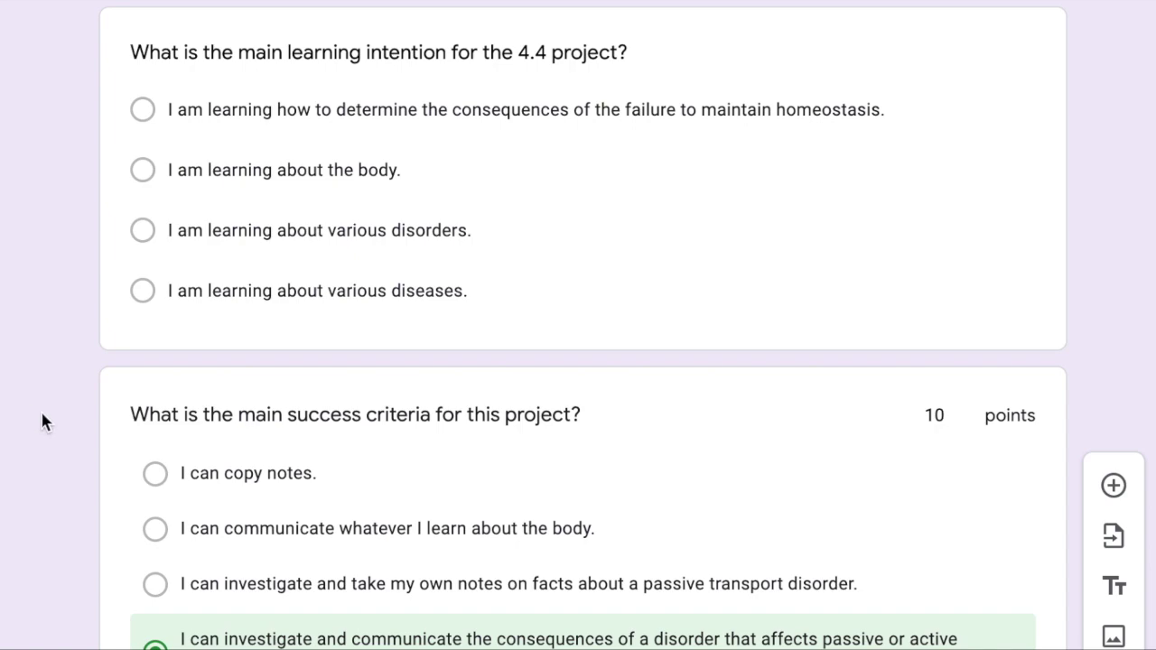
- Scroll down to Section 3, Active Transport, then back up to the Homeostatic regulation question
scroll(40, 420, down, 8)
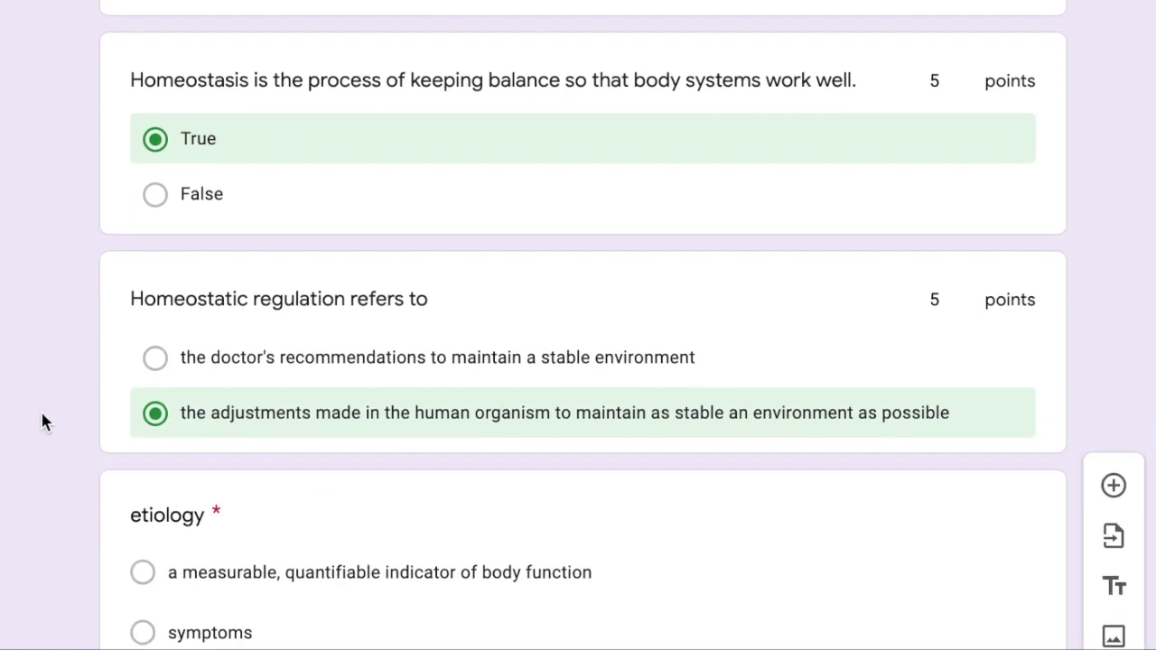
scroll(40, 419, down, 8)
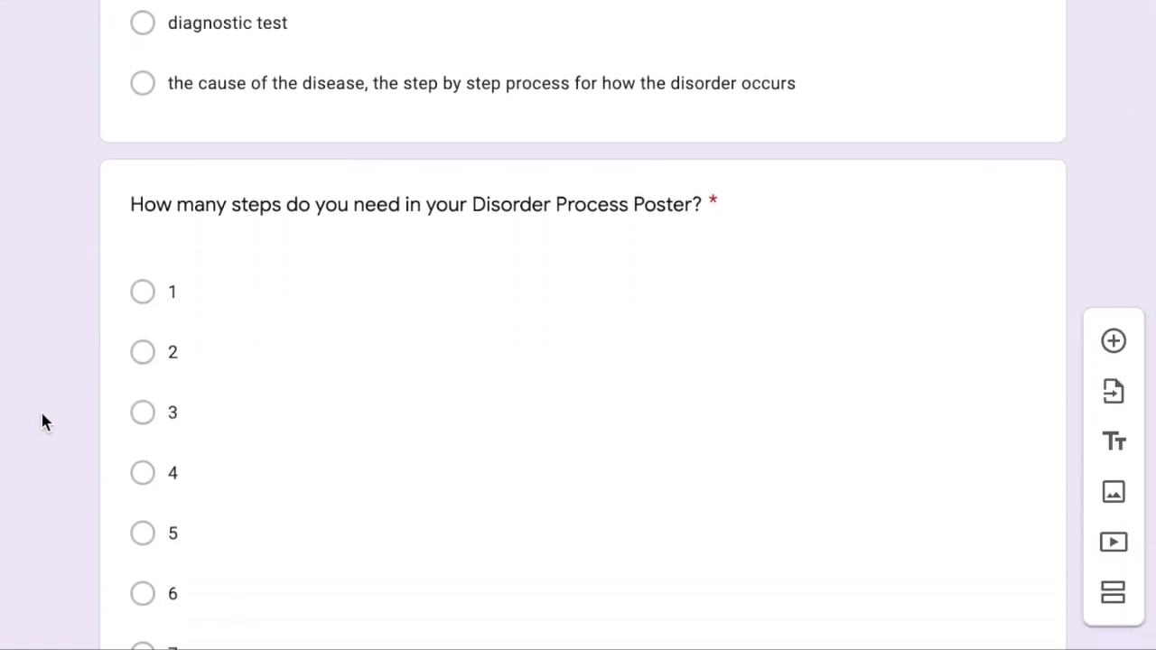
scroll(41, 420, down, 6)
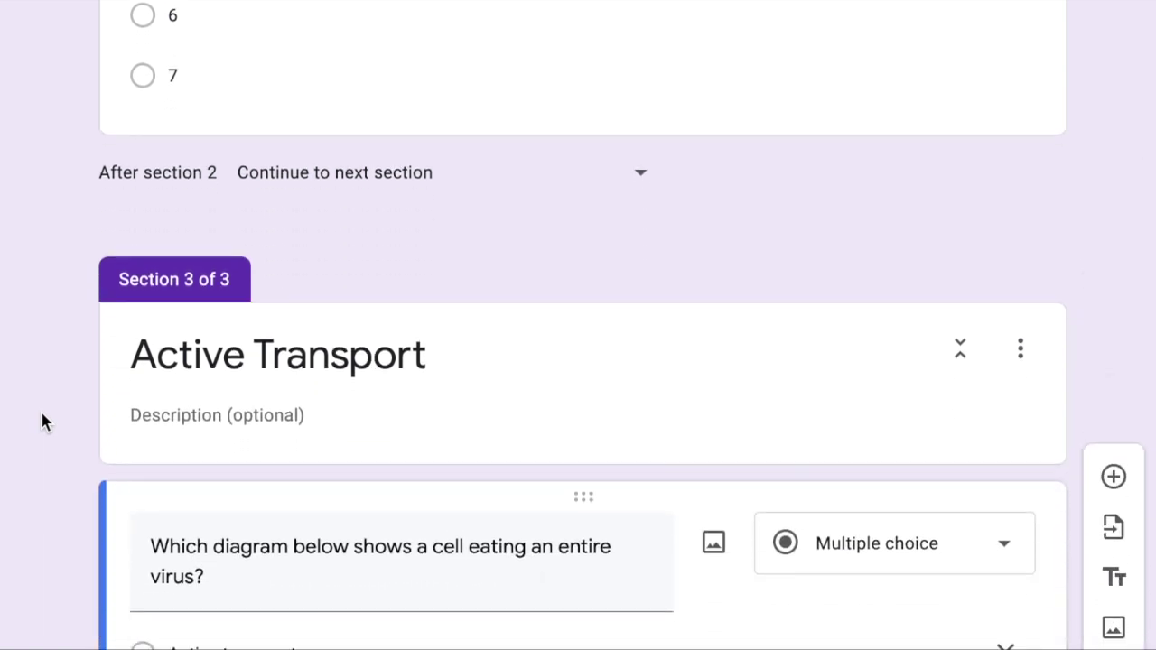
scroll(41, 415, down, 3)
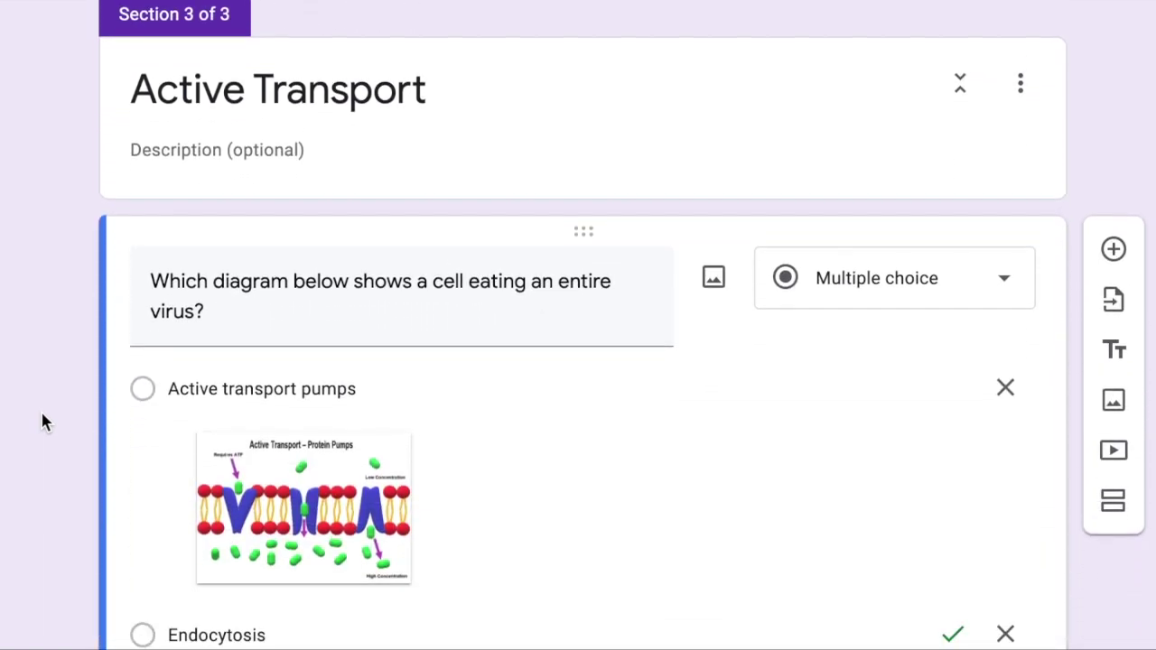
scroll(41, 417, up, 8)
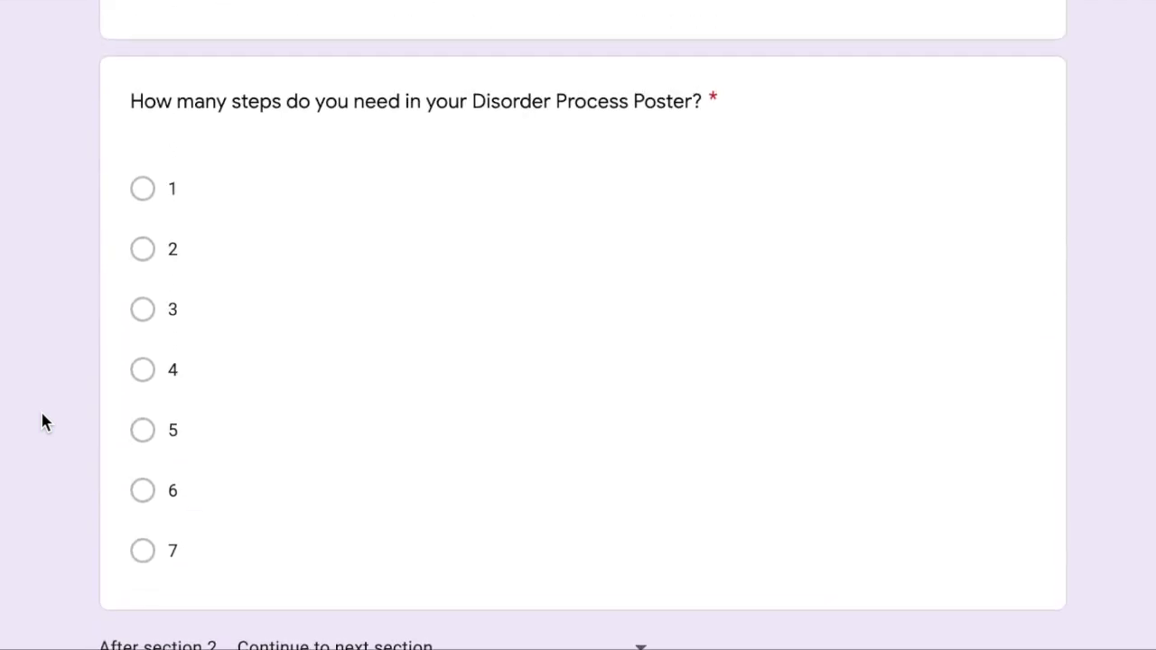
scroll(42, 417, up, 2)
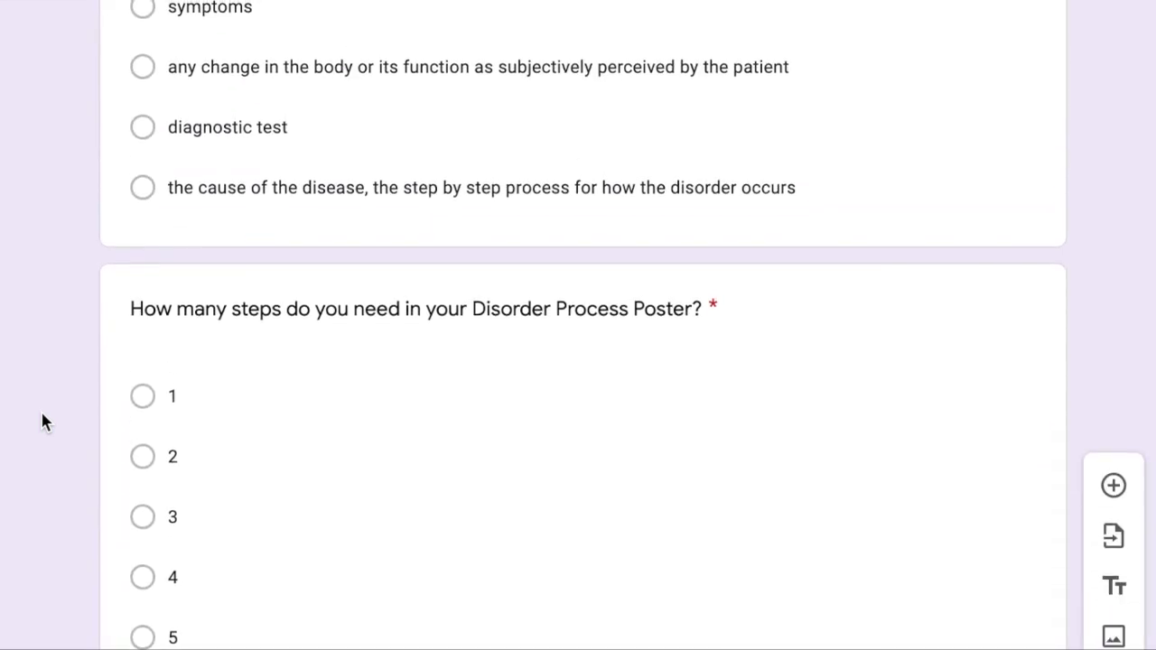
scroll(42, 417, up, 5)
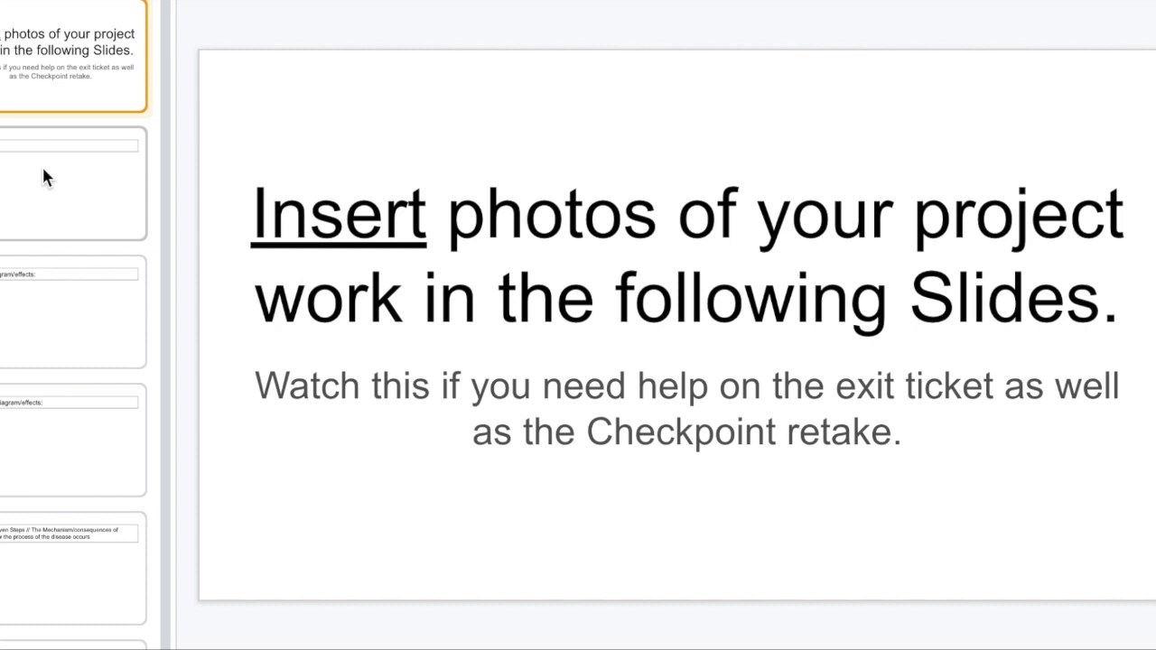
- Flip between the empty Title: slide and the Normal Diagram/effects: slide in the filmstrip
click(47, 177)
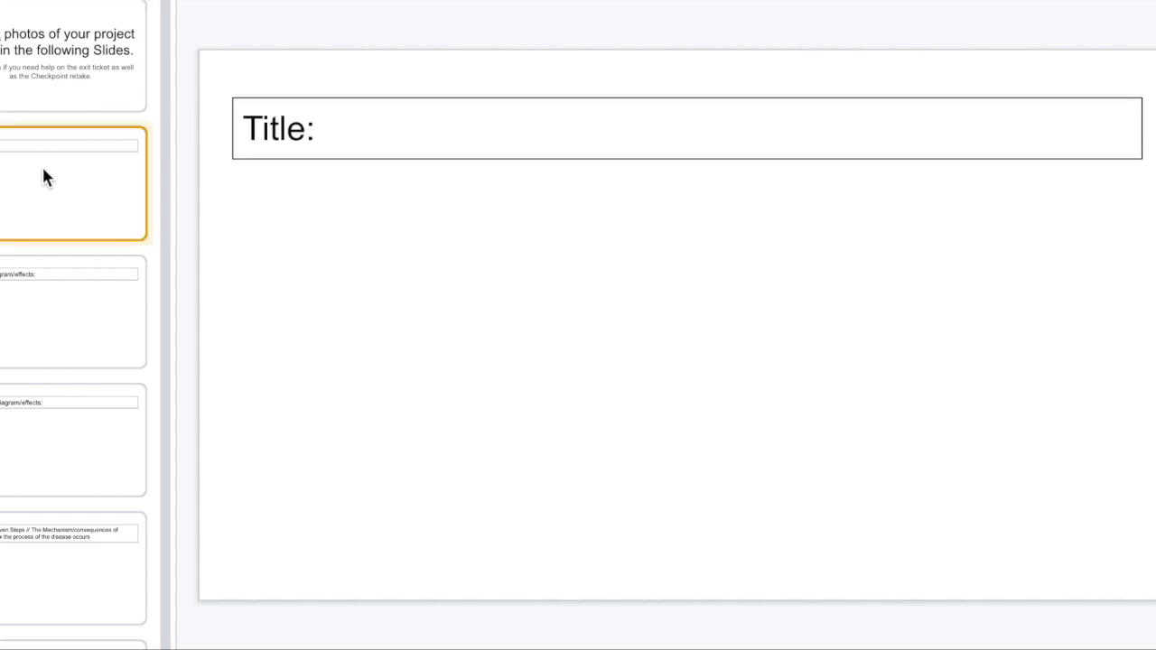
click(54, 350)
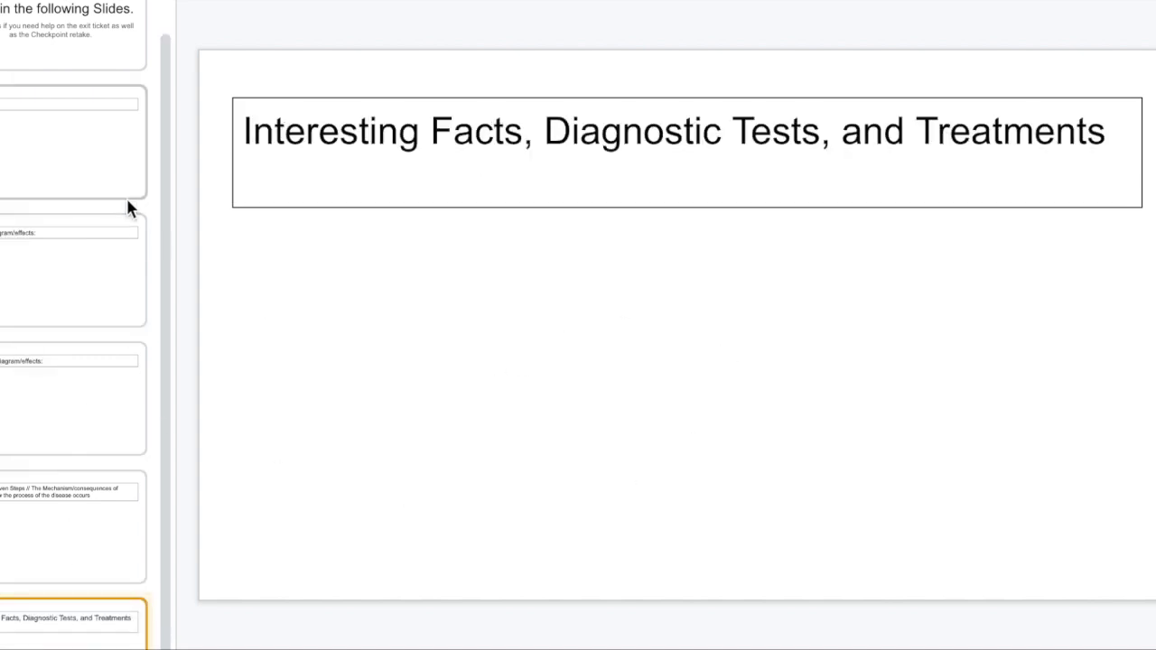
click(91, 151)
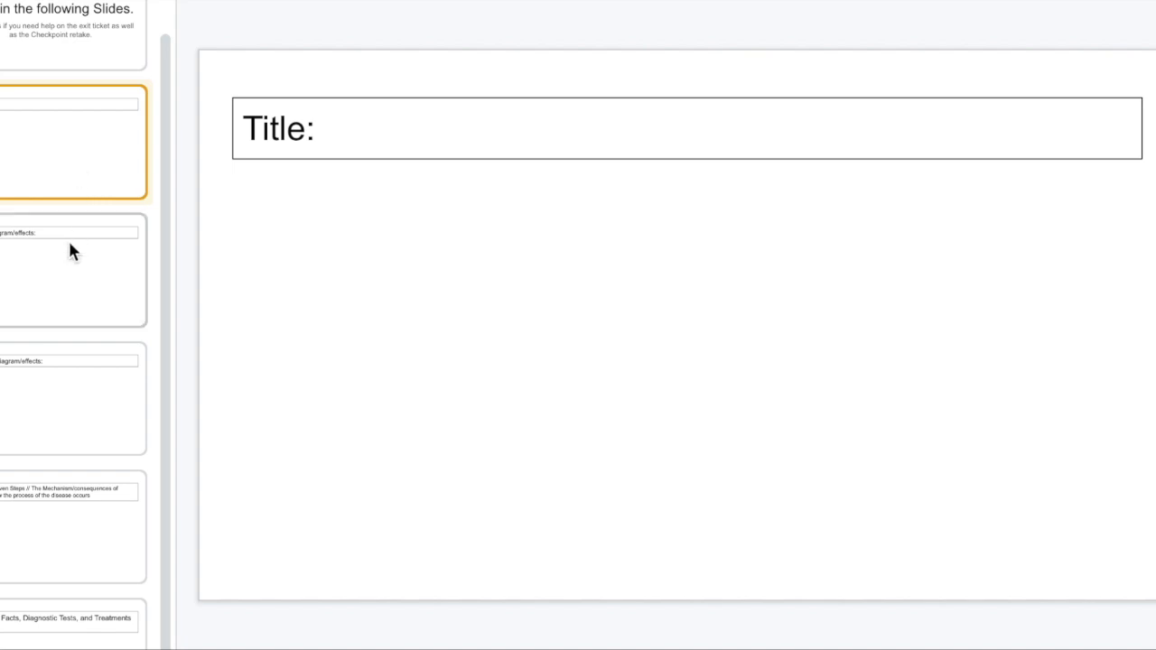
click(61, 302)
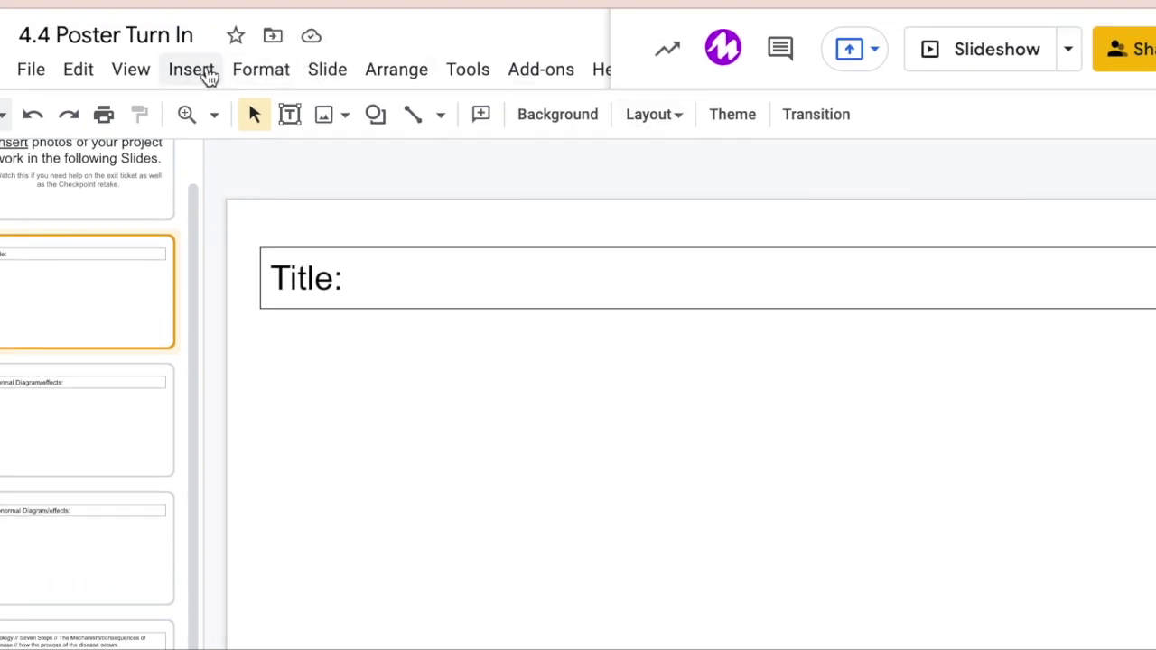
- Upload IMG_2925.jpg from the Photos library onto the Title: slide
click(207, 72)
mouse_move(276, 130)
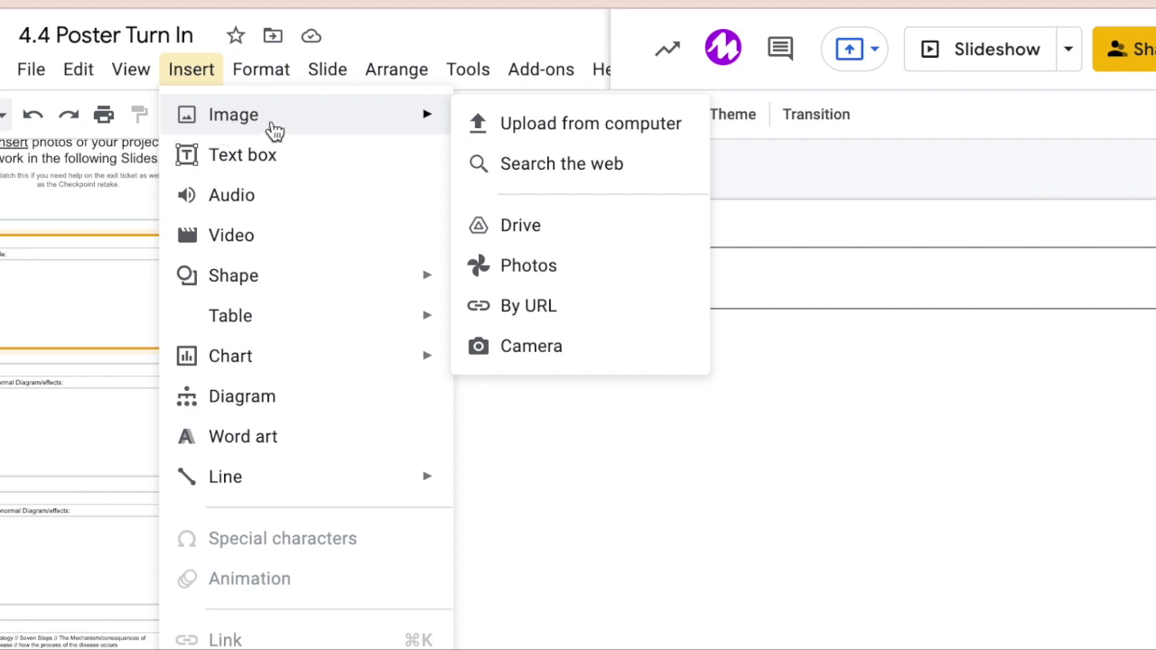
click(529, 129)
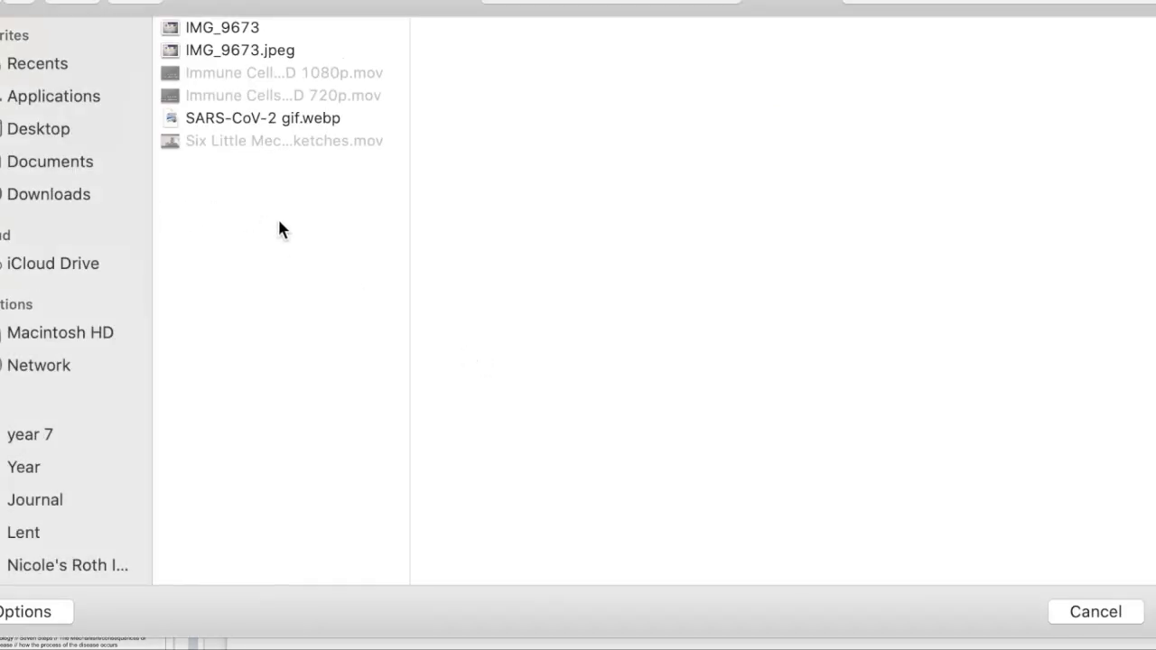
scroll(80, 399, down, 5)
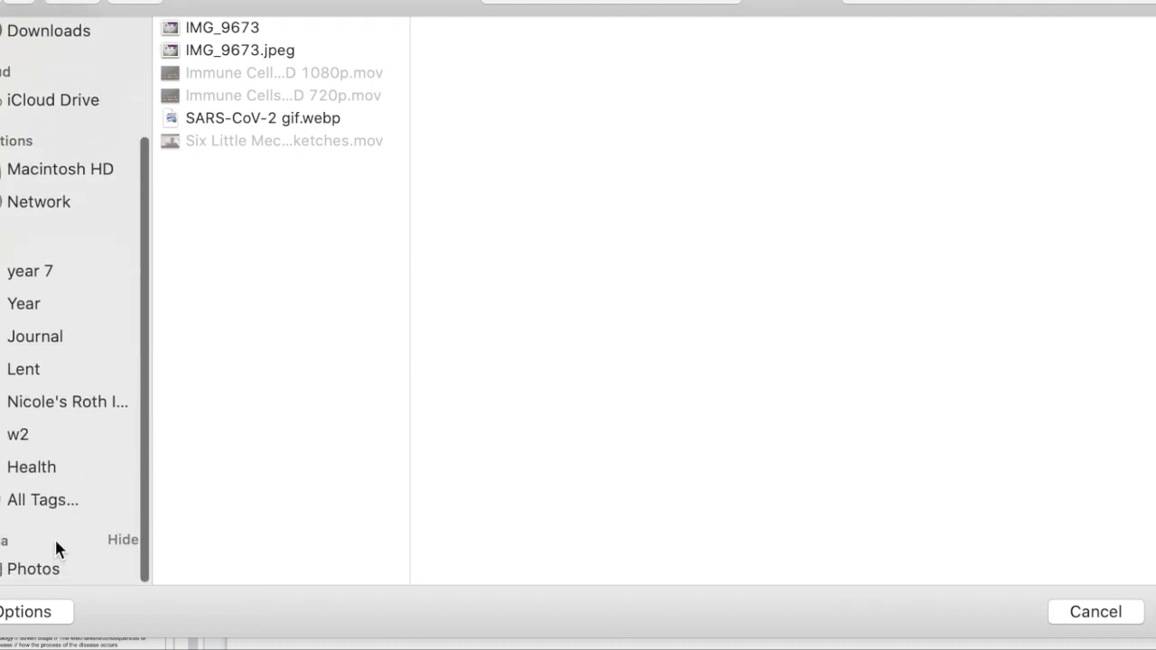
click(53, 563)
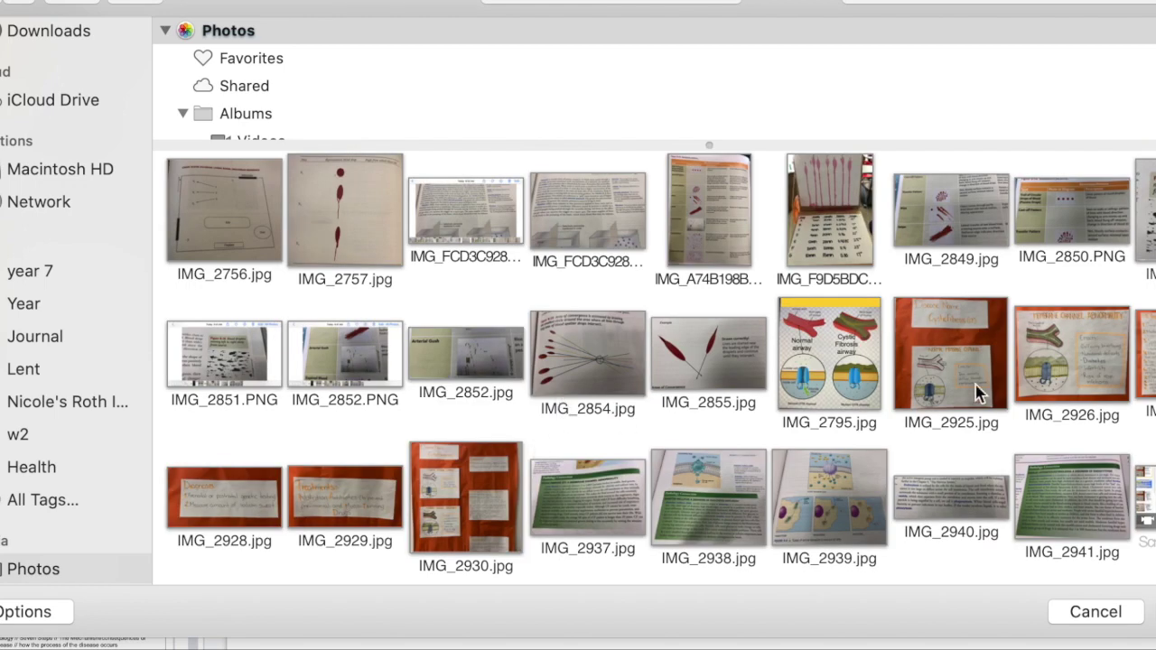
double_click(953, 334)
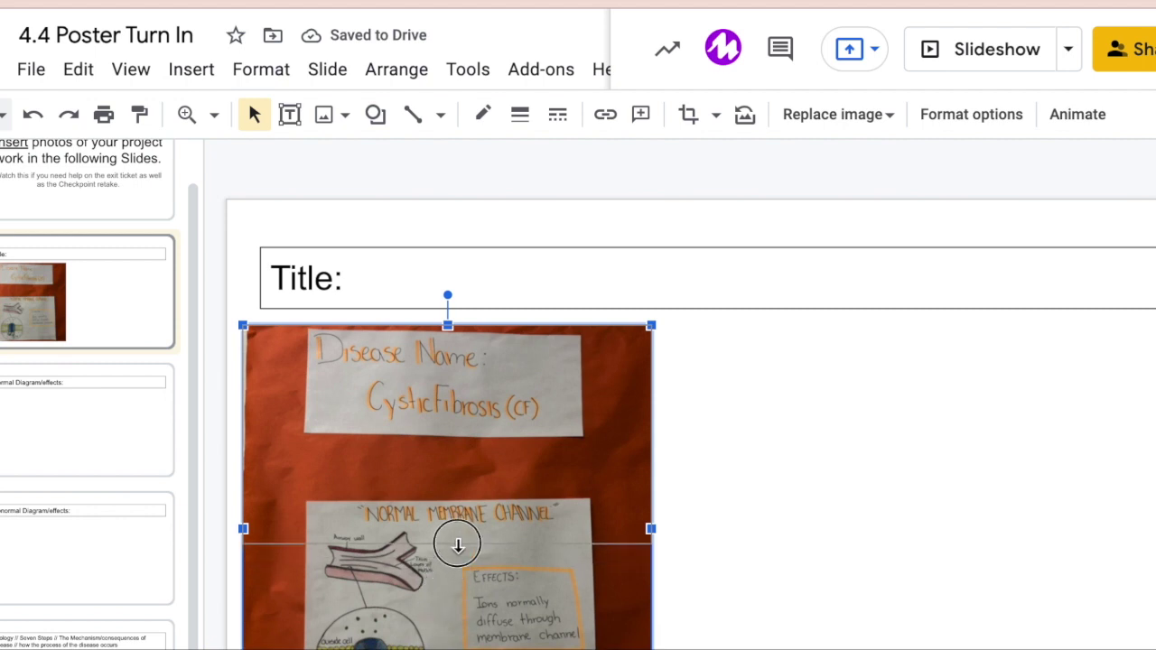
- Crop the poster photo down to just its Cystic Fibrosis name label
drag(457, 481, 456, 483)
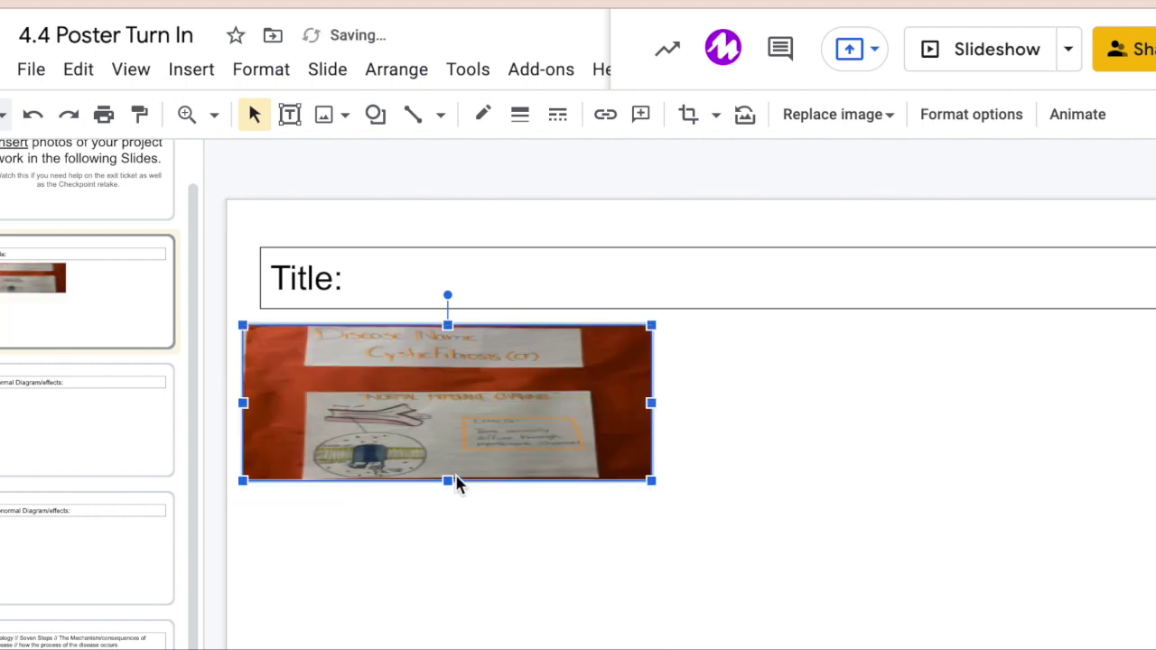
key(ctrl+z)
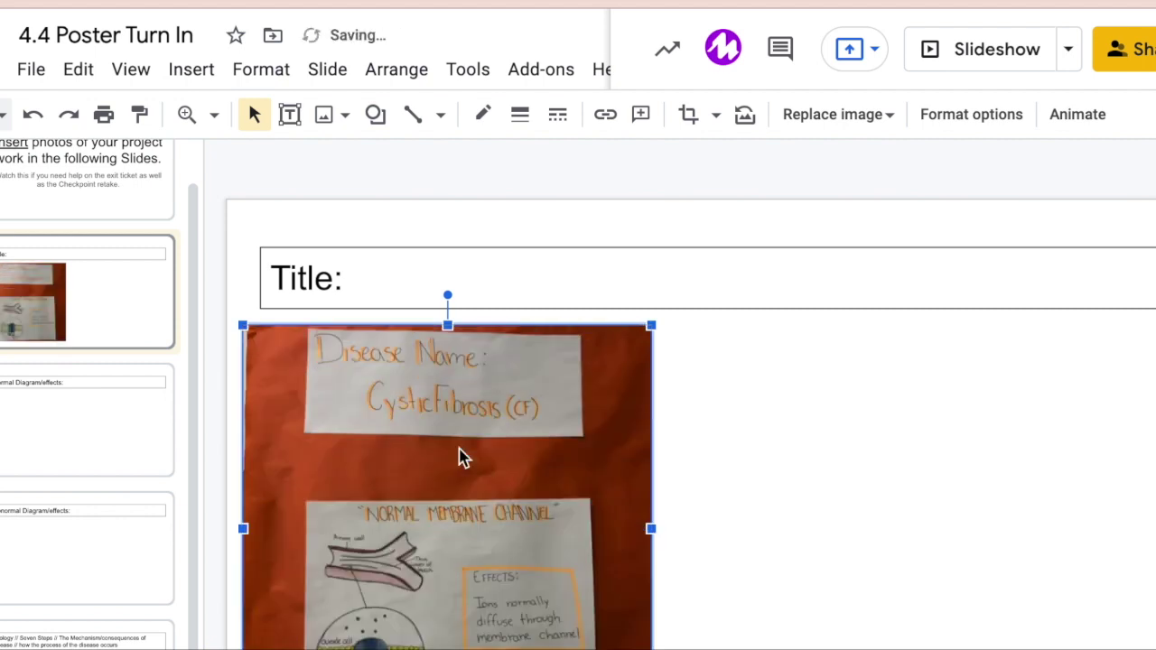
double_click(463, 478)
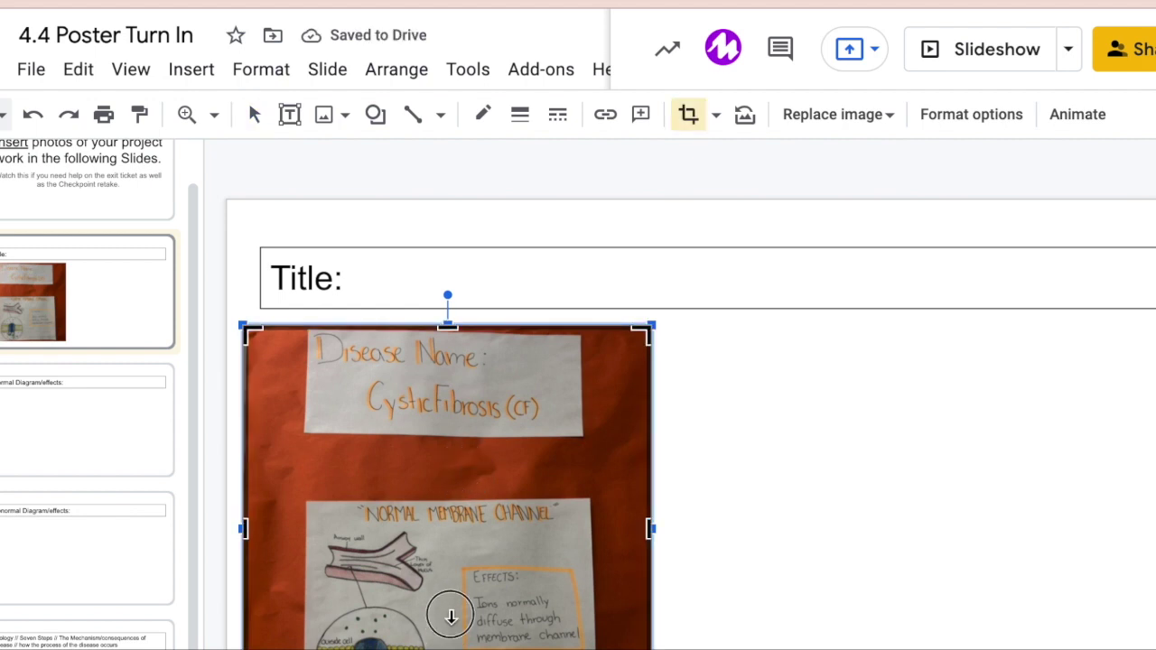
drag(446, 461, 449, 463)
click(830, 559)
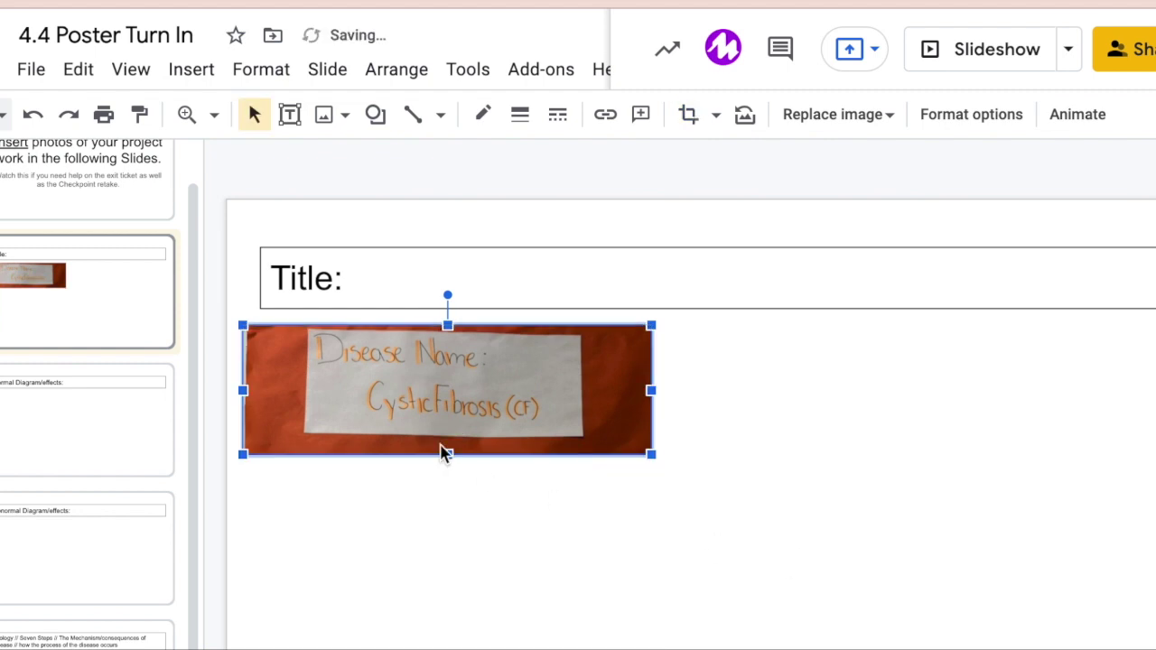
- Move the cropped label beside the Title: heading, enlarge it, and go to slide 3
drag(488, 369, 537, 306)
drag(774, 378, 959, 490)
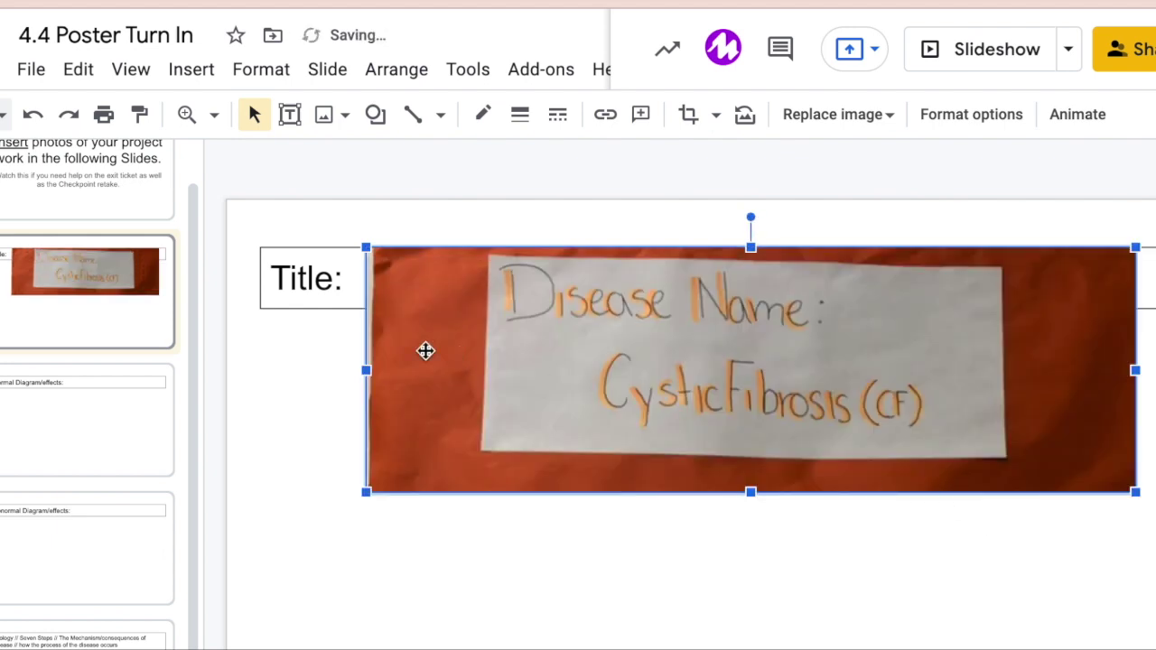
click(101, 418)
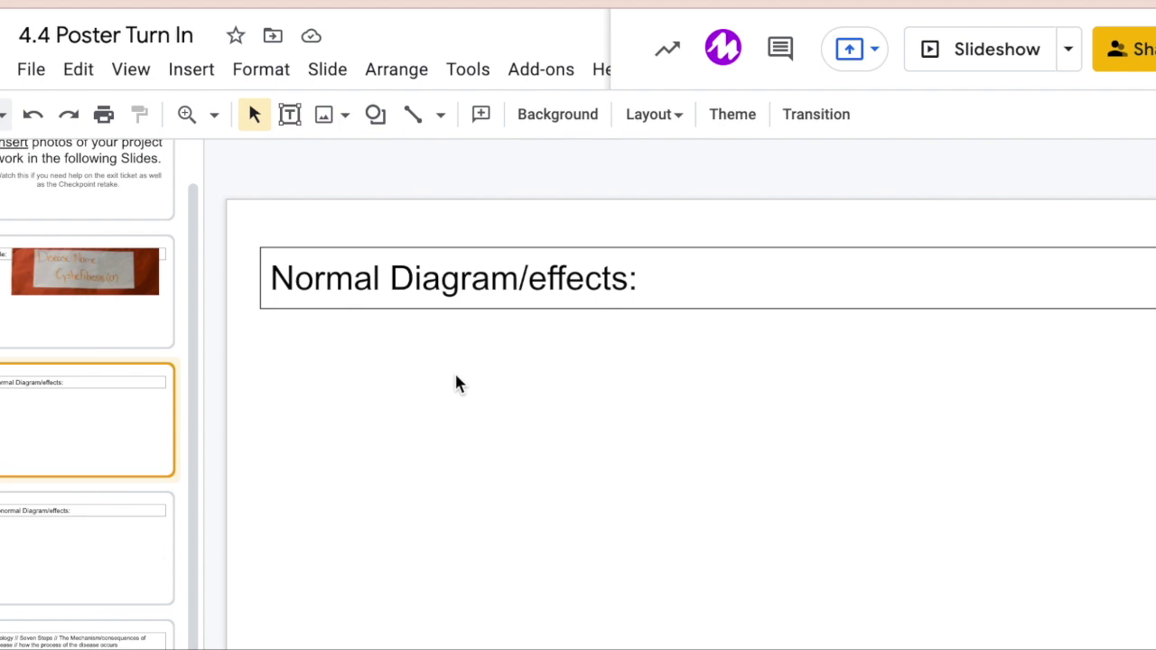
- Upload IMG_2925.jpg from Photos onto the Normal Diagram/effects: slide
click(193, 71)
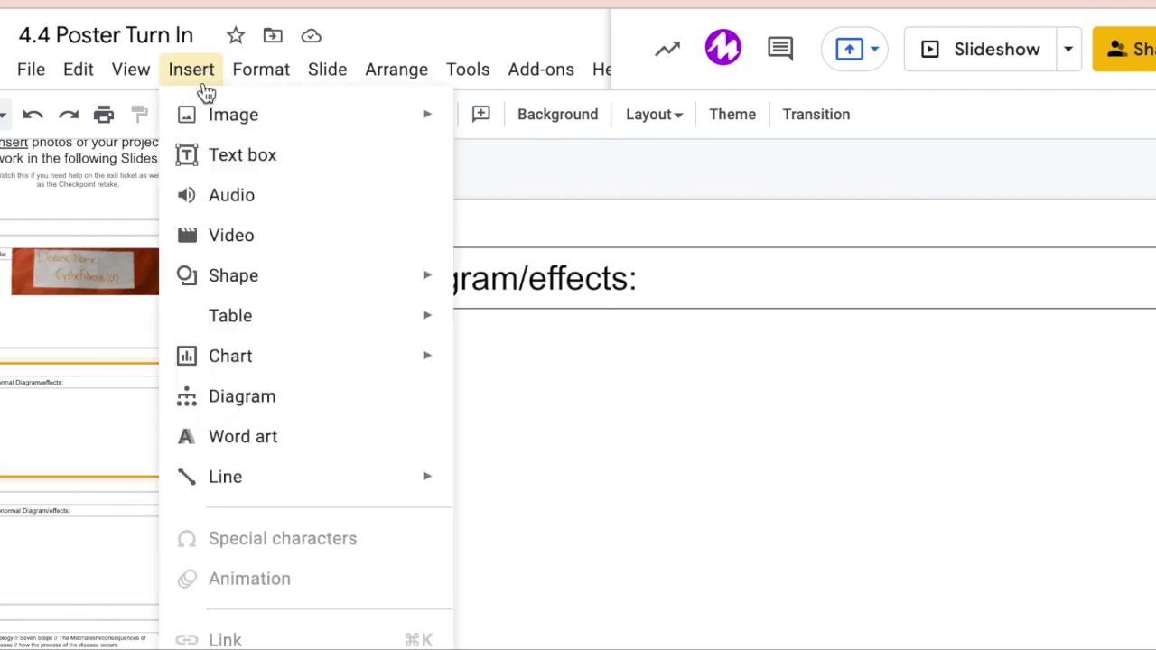
mouse_move(217, 116)
click(492, 140)
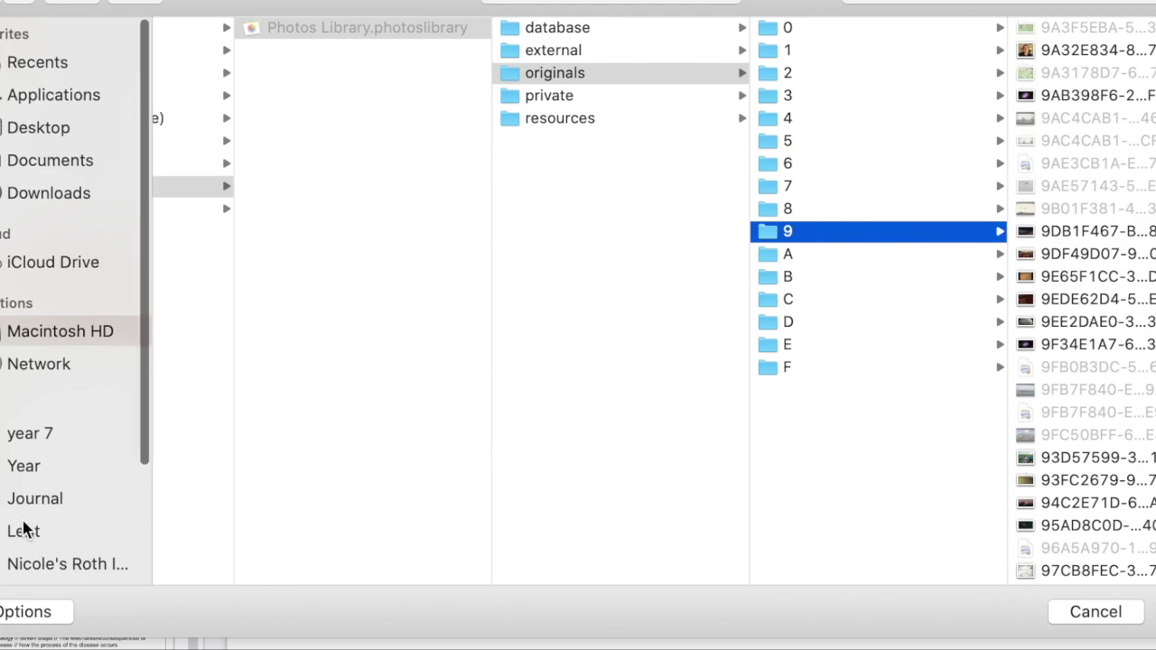
scroll(23, 531, down, 4)
click(33, 569)
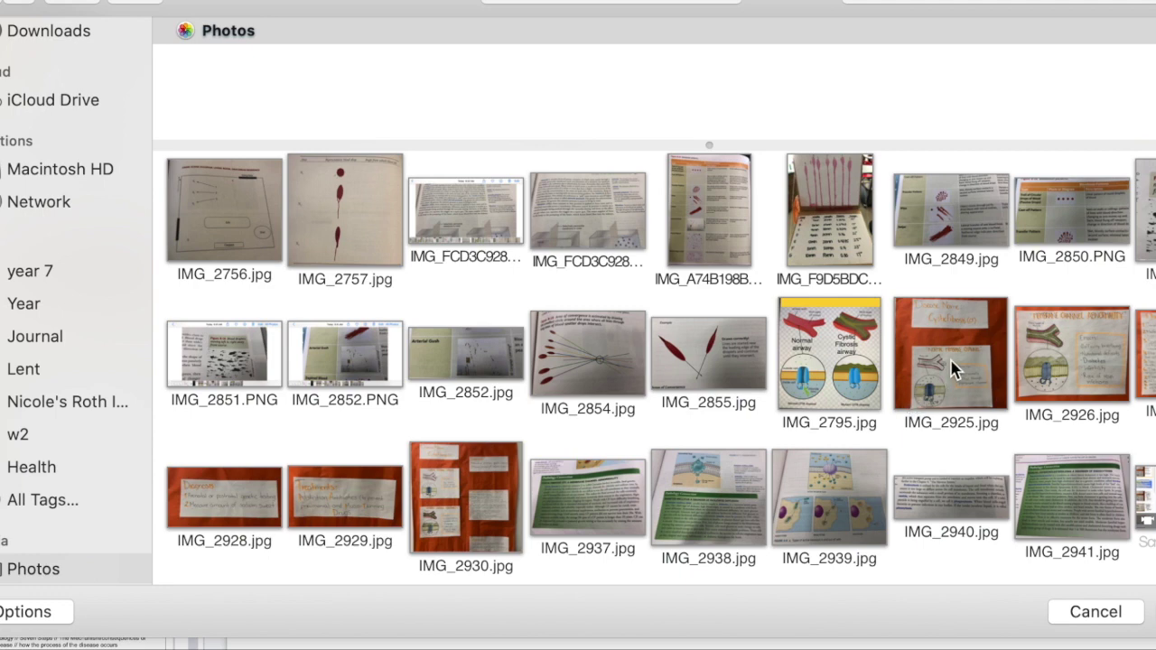
double_click(954, 369)
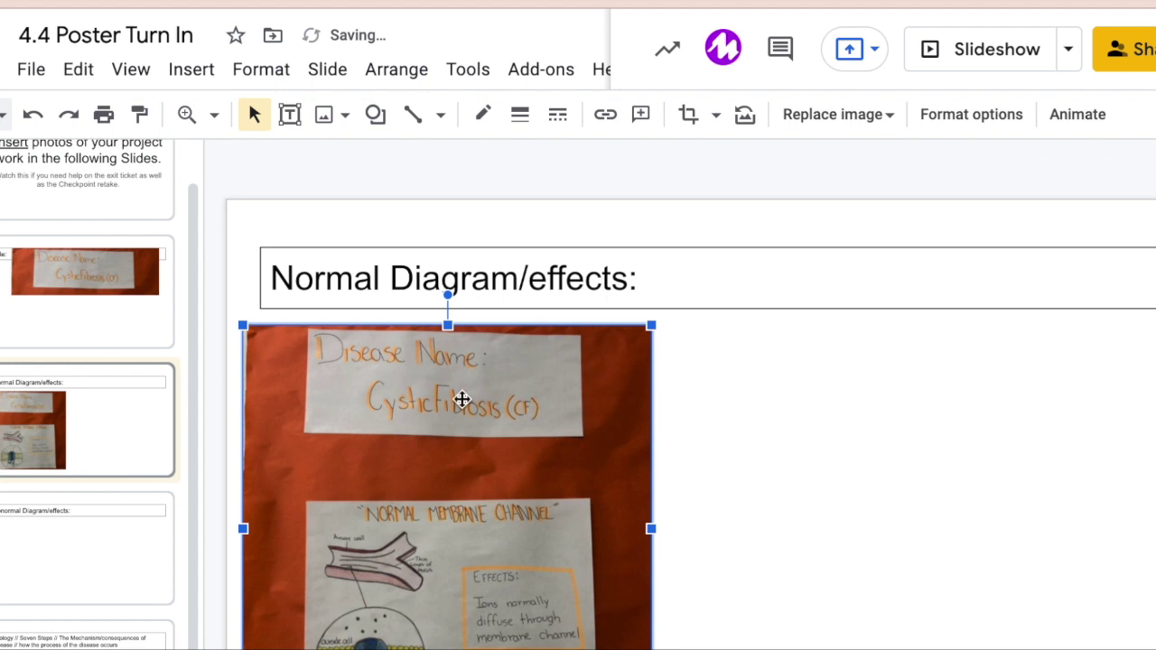
- Crop the photo to its Normal Membrane Channel panel and enlarge it below the title
double_click(433, 447)
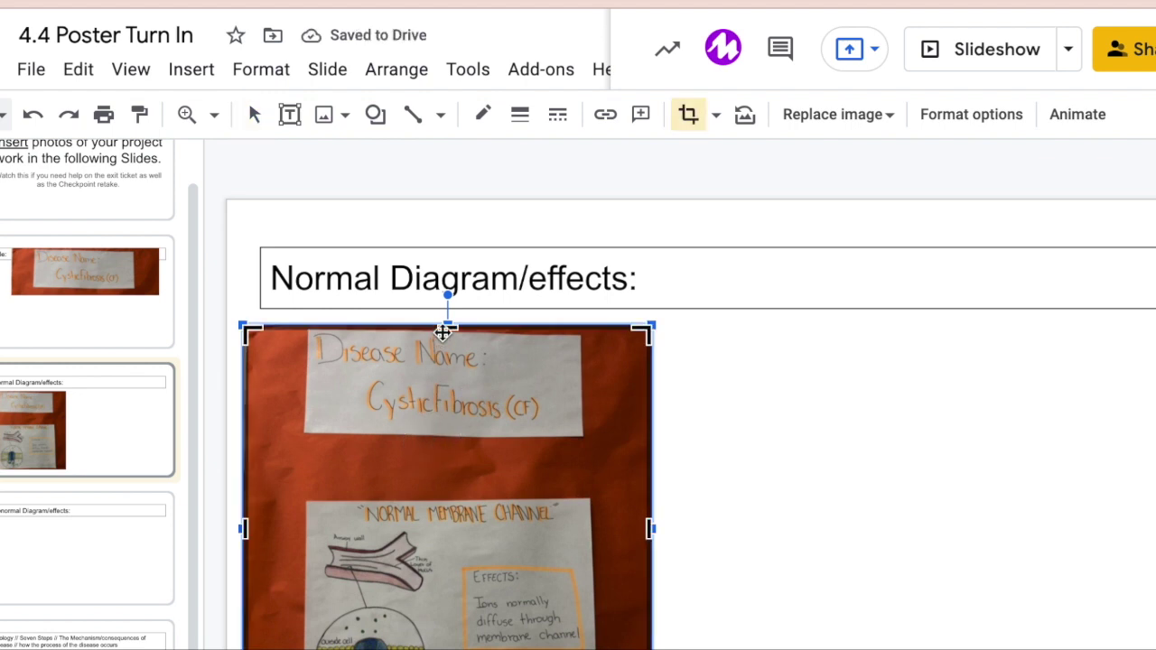
drag(442, 331, 448, 492)
key(Return)
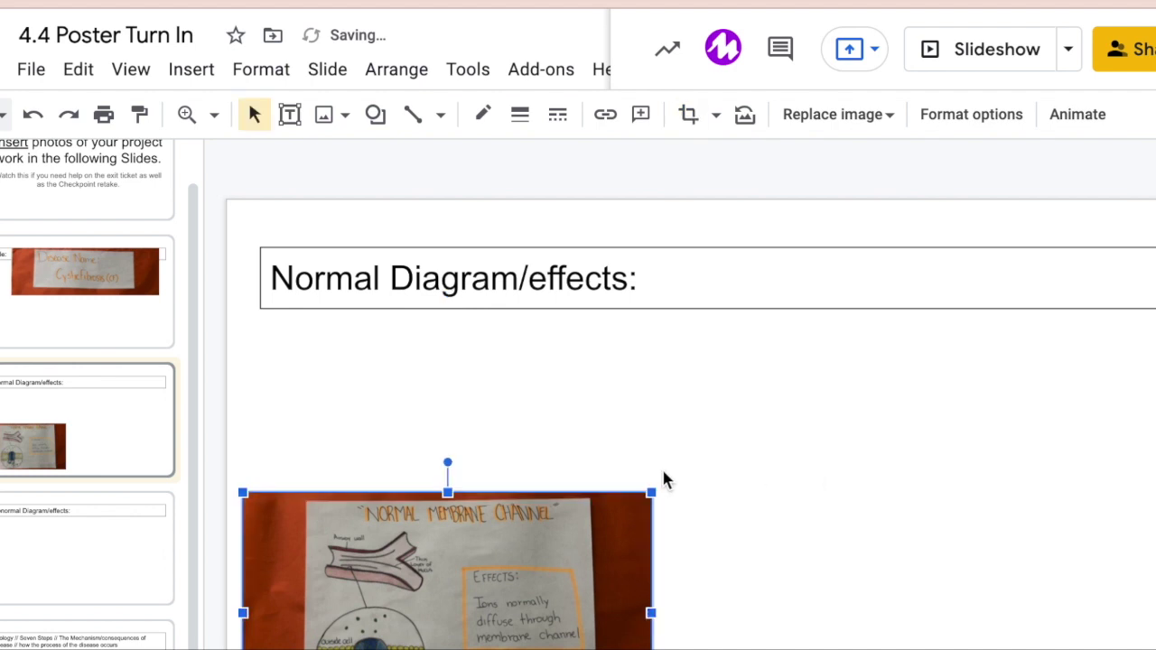
drag(424, 550, 515, 359)
drag(742, 539, 1032, 649)
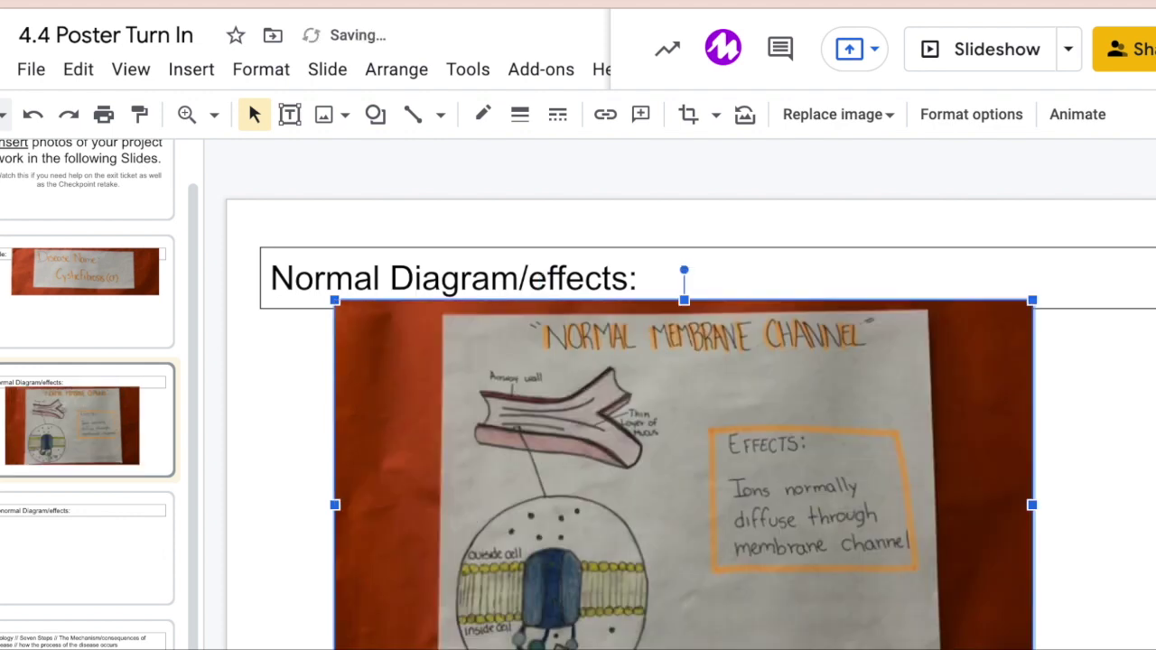
click(80, 551)
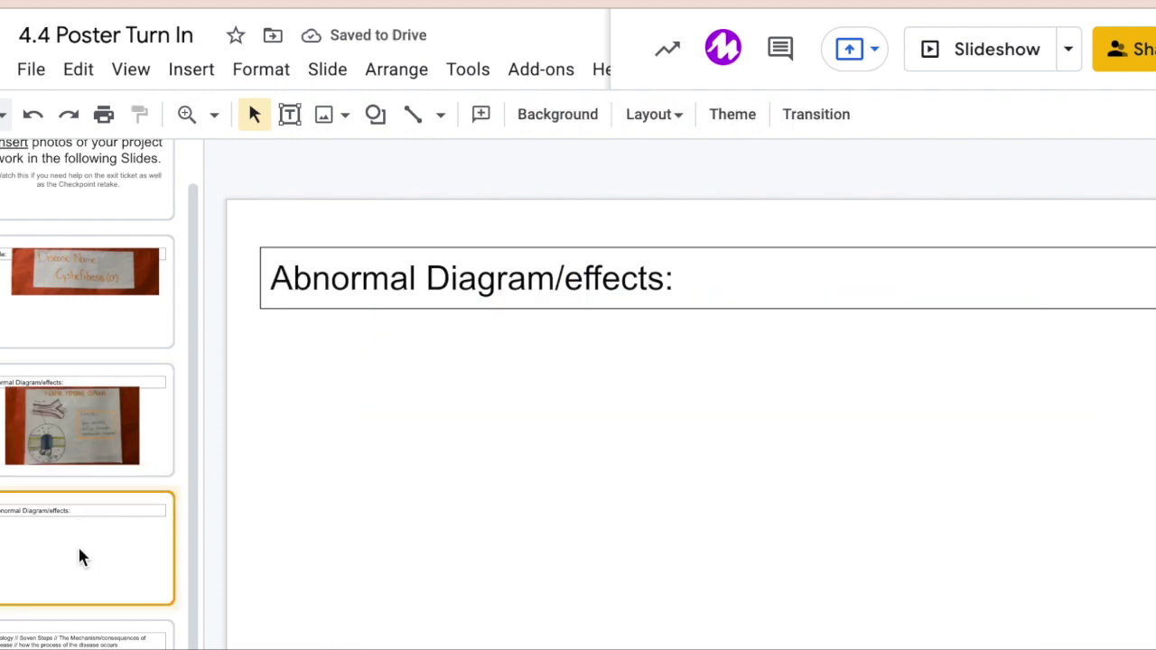
- Delete the membrane channel and Cystic Fibrosis label photos, then return to the DO NOW [Feb. 1] assignment
click(82, 445)
click(648, 487)
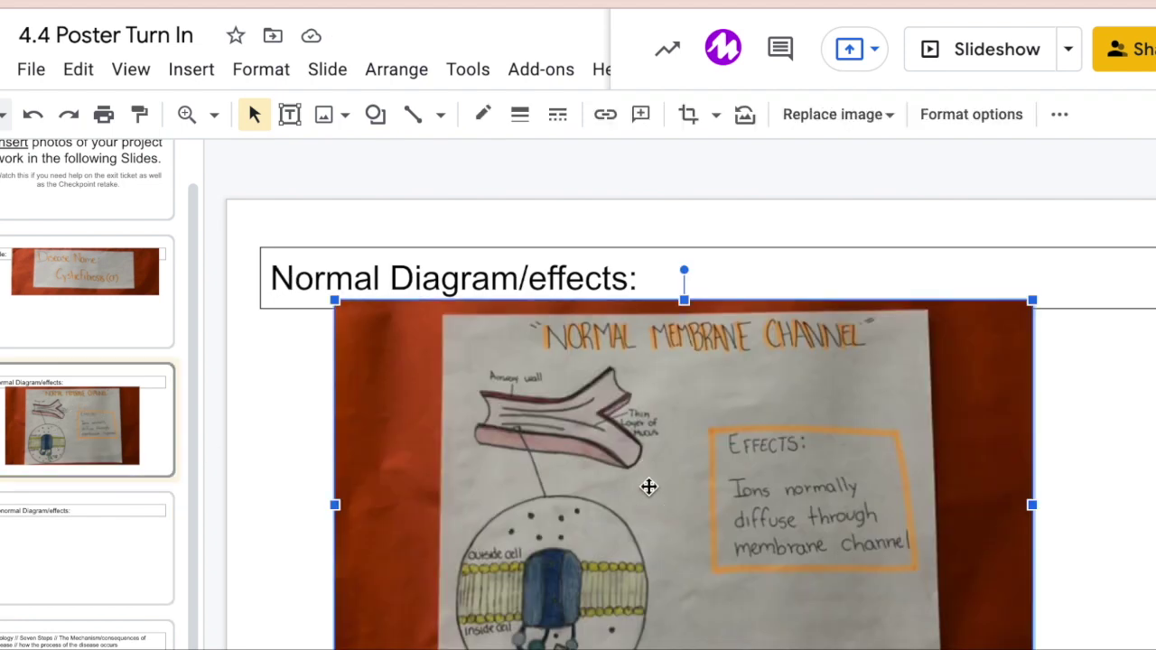
key(Delete)
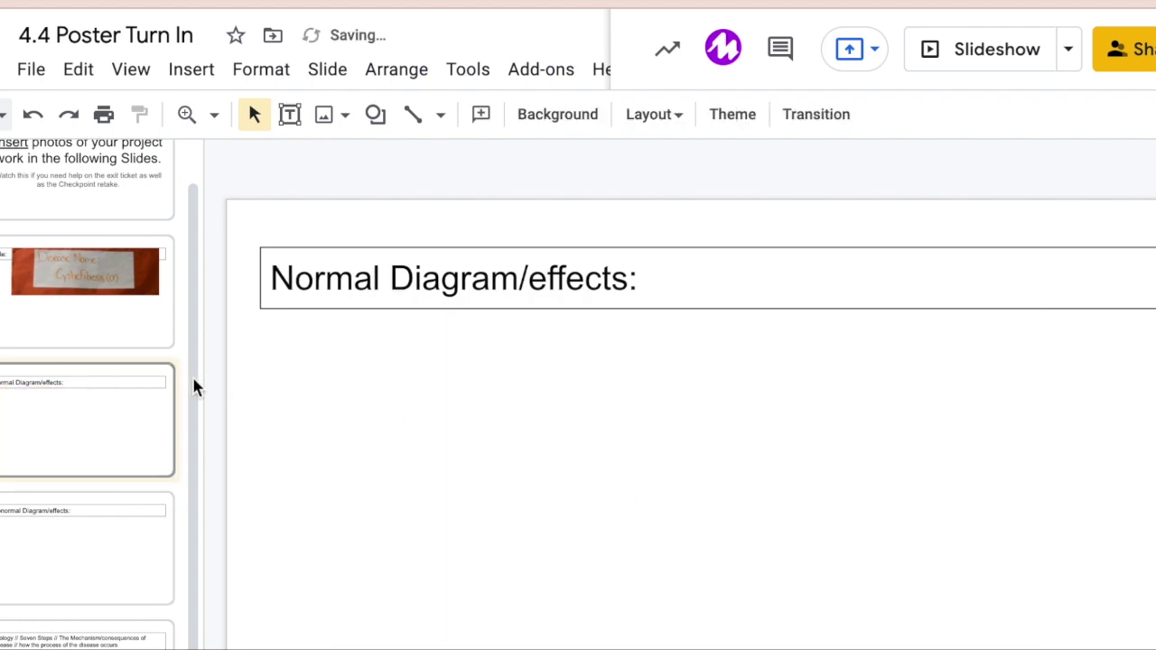
click(88, 278)
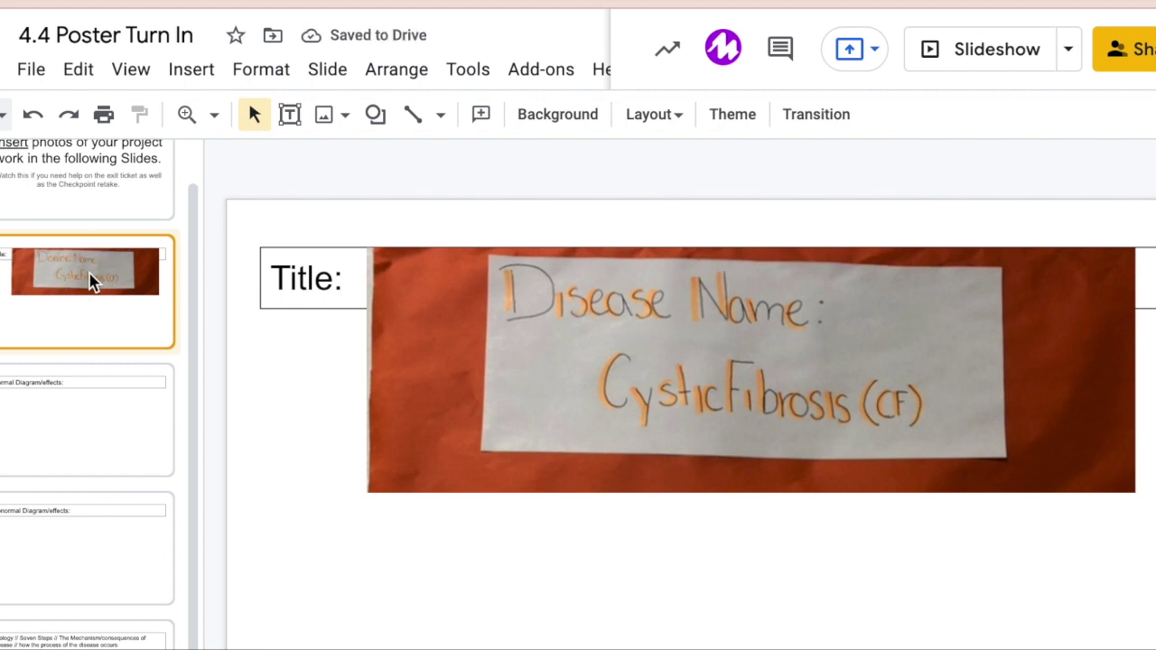
click(591, 305)
key(Delete)
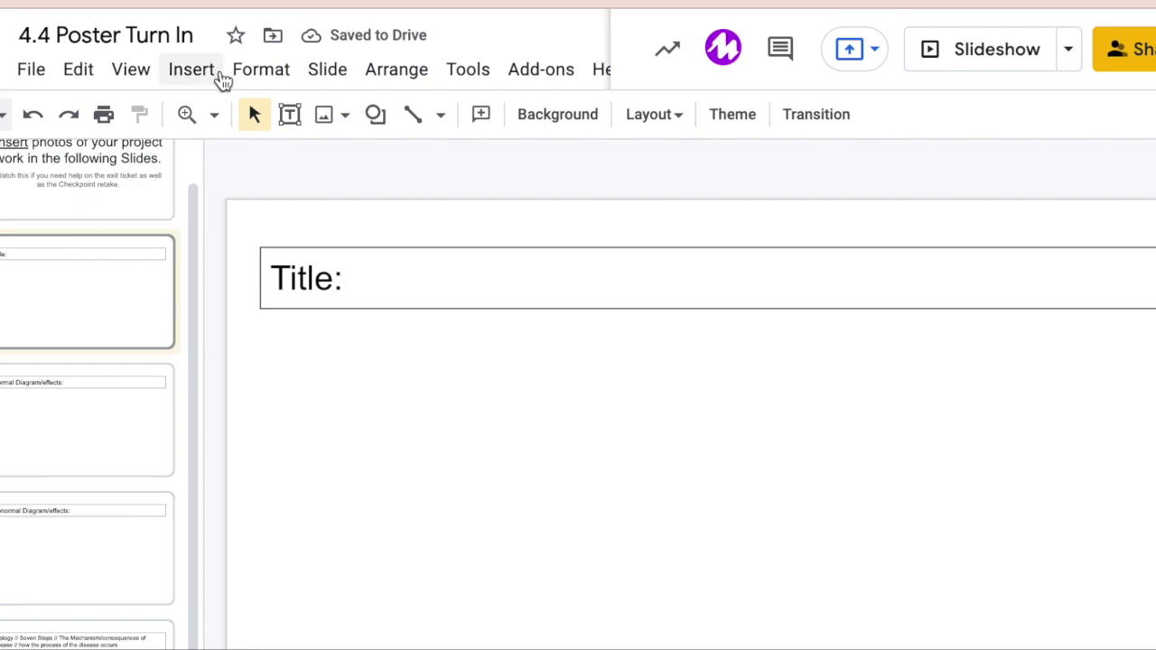
key(ctrl+Tab)
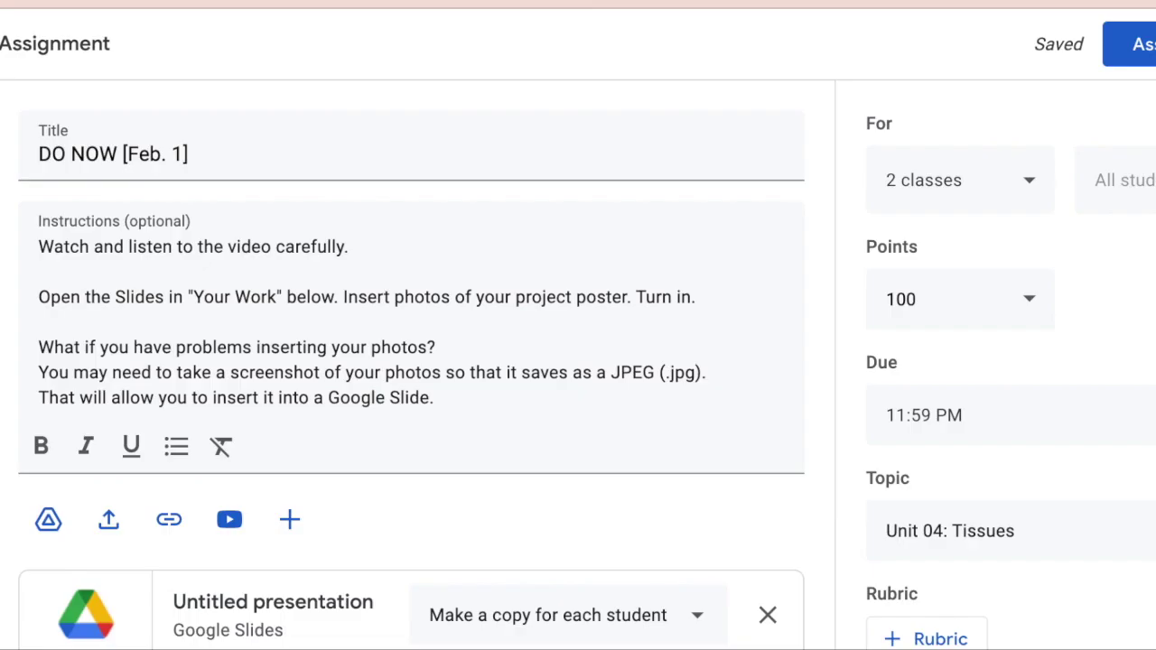